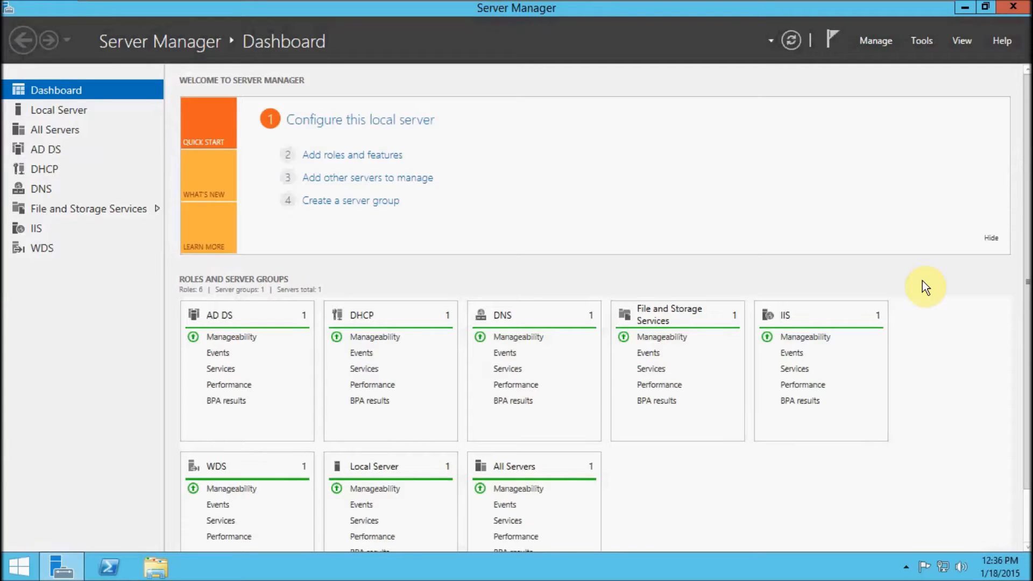
Open Group Policy Management and create a new group policy object named WSUS-Desktops in the 411Dom1.local domain.
{"action": "left_click", "coordinate": [918, 41]}
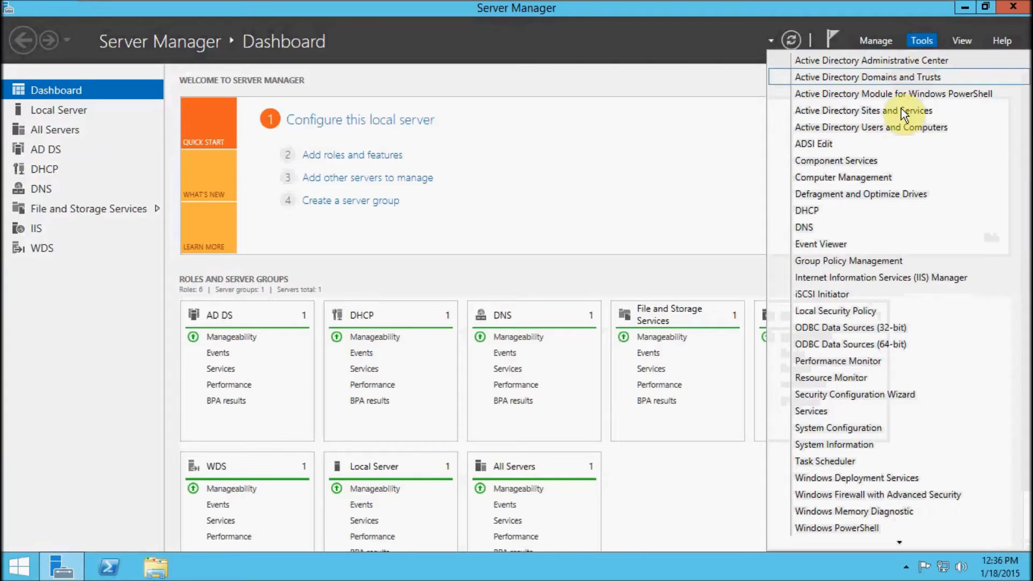
{"action": "left_click", "coordinate": [885, 261]}
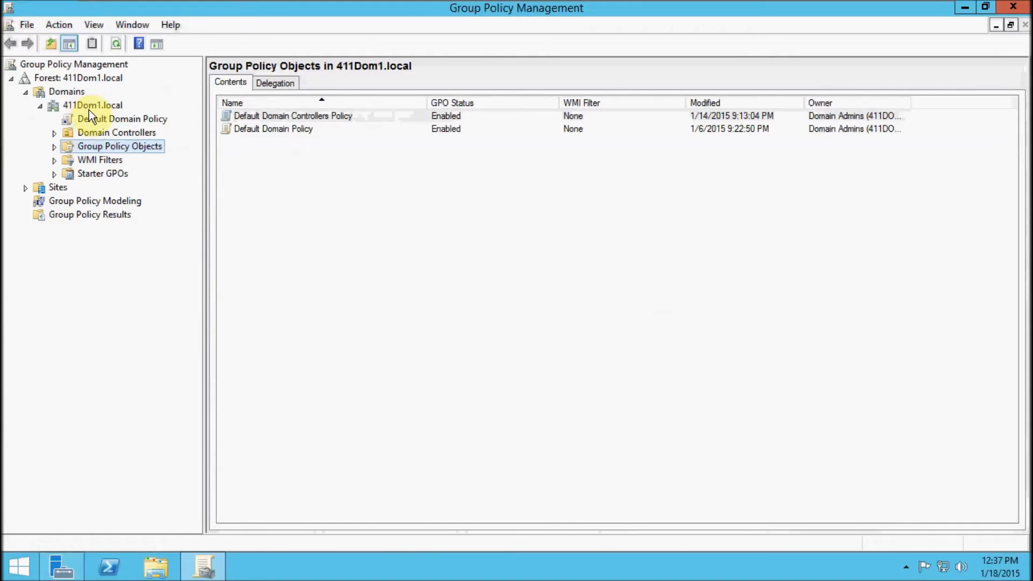
{"action": "right_click", "coordinate": [96, 147]}
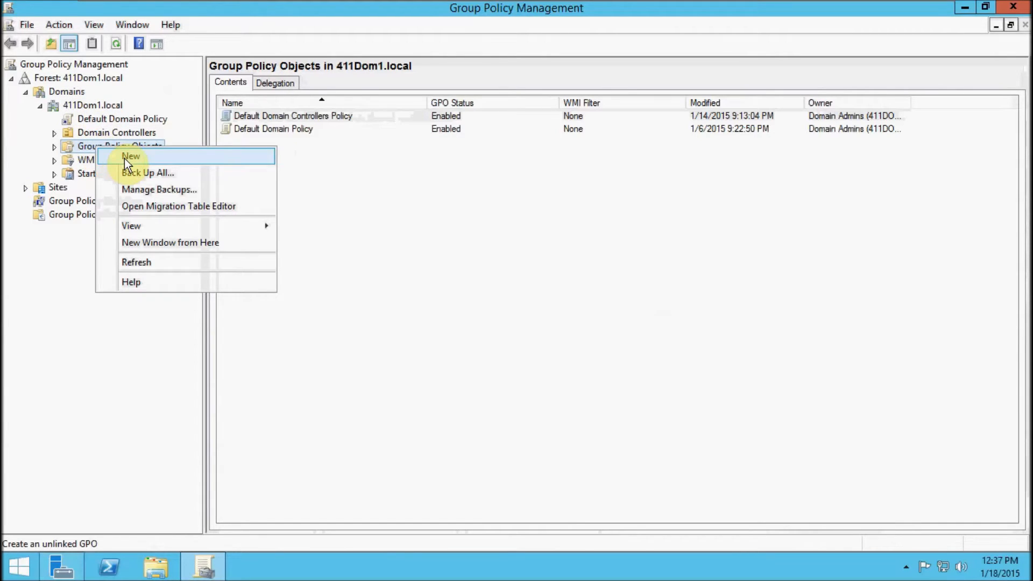
{"action": "left_click", "coordinate": [143, 160]}
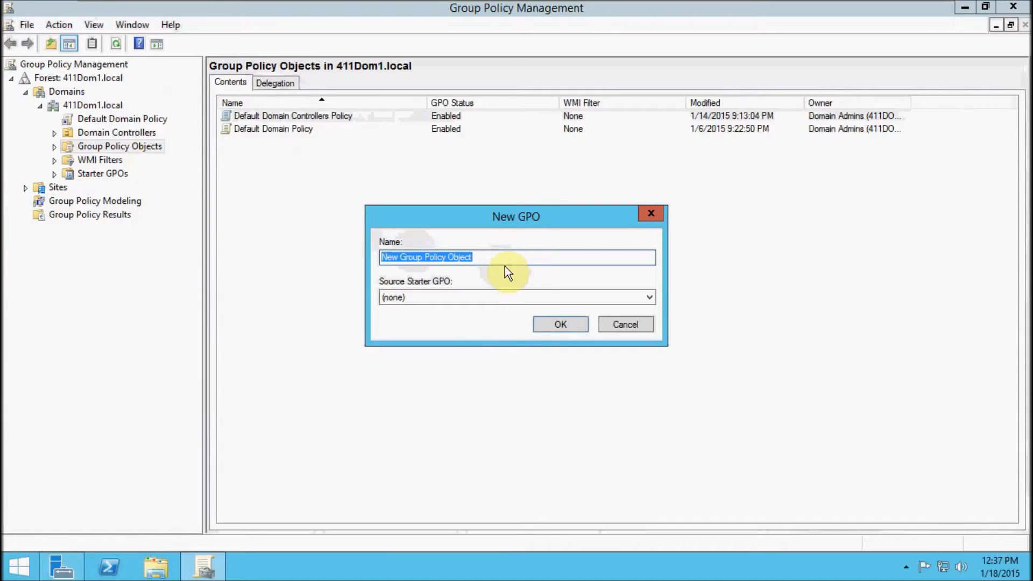
{"action": "key", "text": "BackSpace"}
{"action": "type", "text": "WSUS-Desktops"}
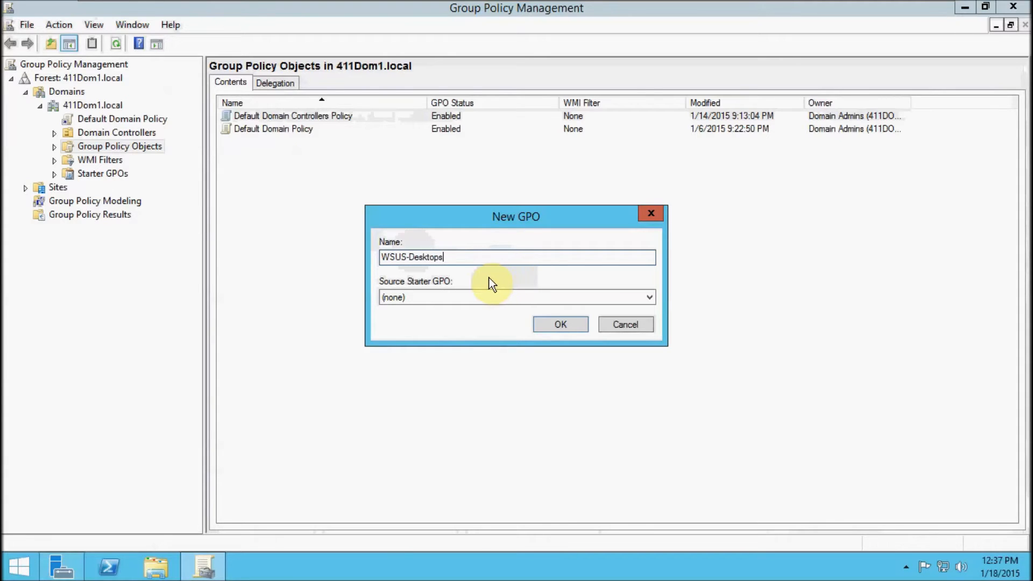
{"action": "left_click", "coordinate": [566, 326]}
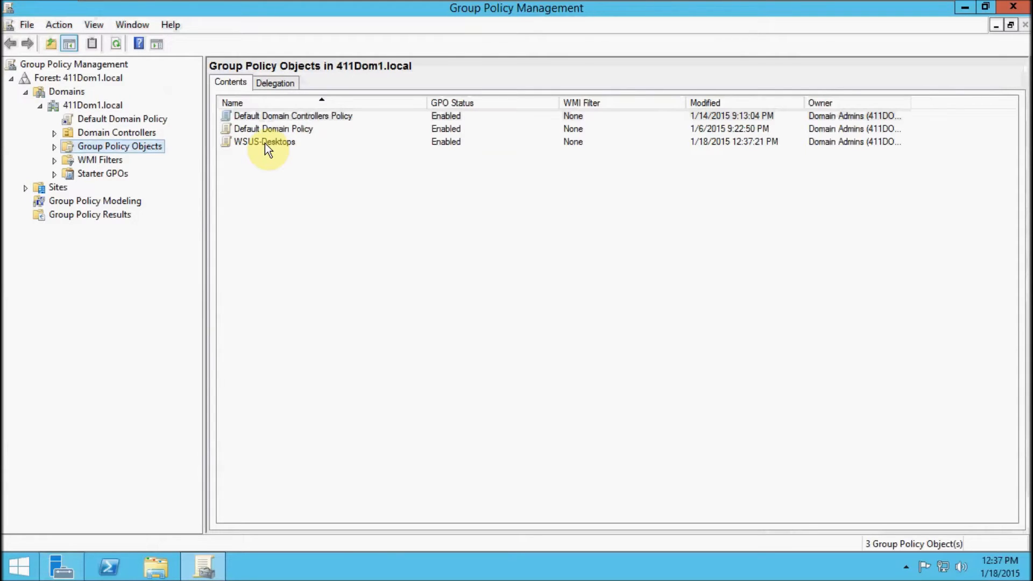
Open the WSUS-Desktops policy for editing and show the computer policy settings for Windows Update under Windows Components in a maximized window.
{"action": "right_click", "coordinate": [265, 143]}
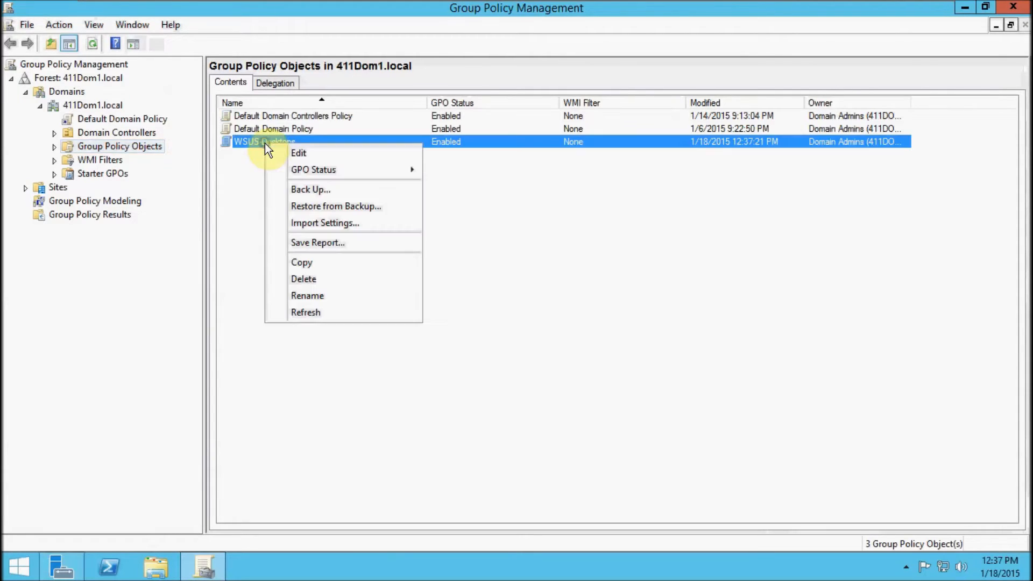
{"action": "left_click", "coordinate": [292, 153]}
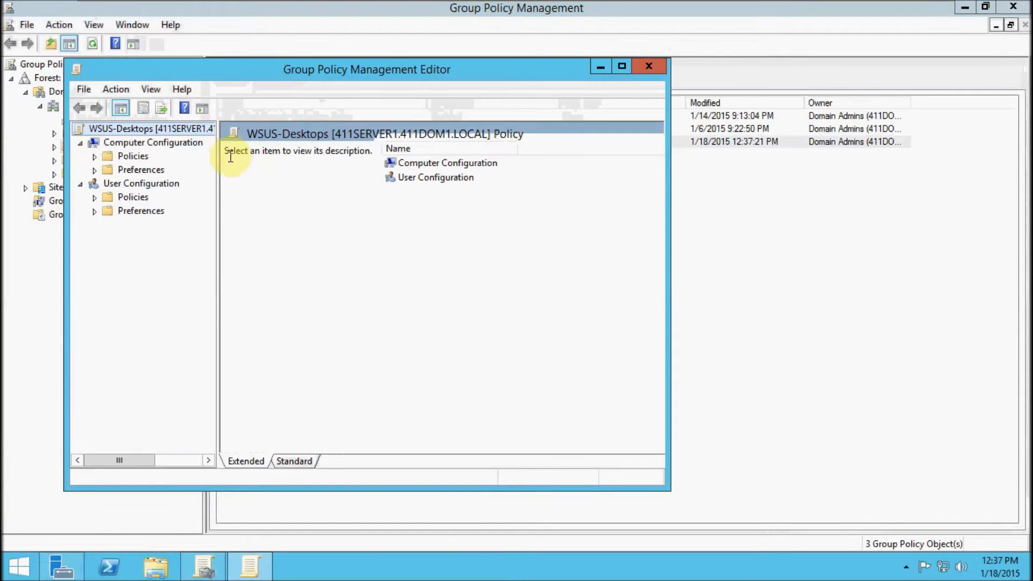
{"action": "left_click", "coordinate": [95, 157]}
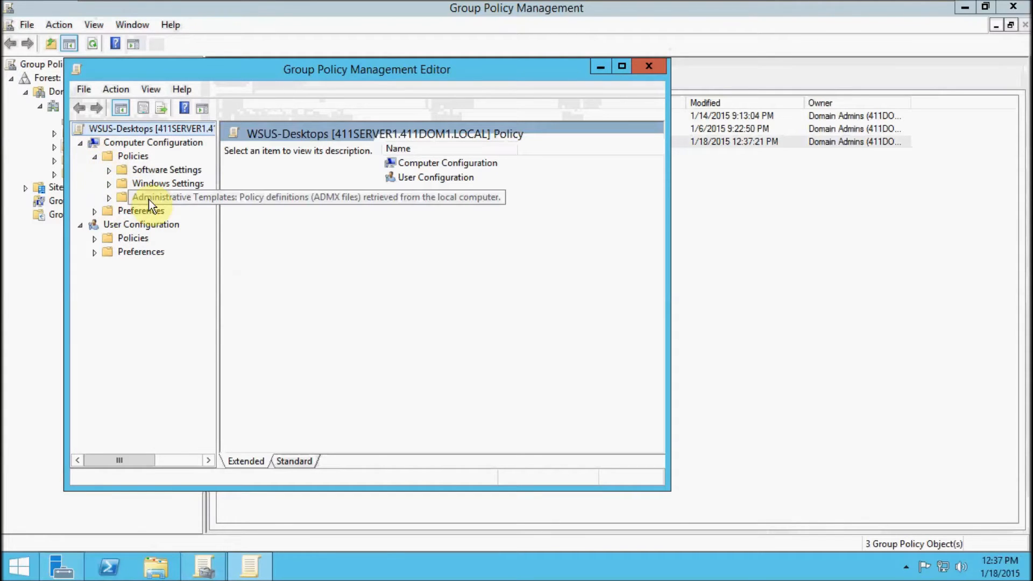
{"action": "left_click", "coordinate": [111, 198]}
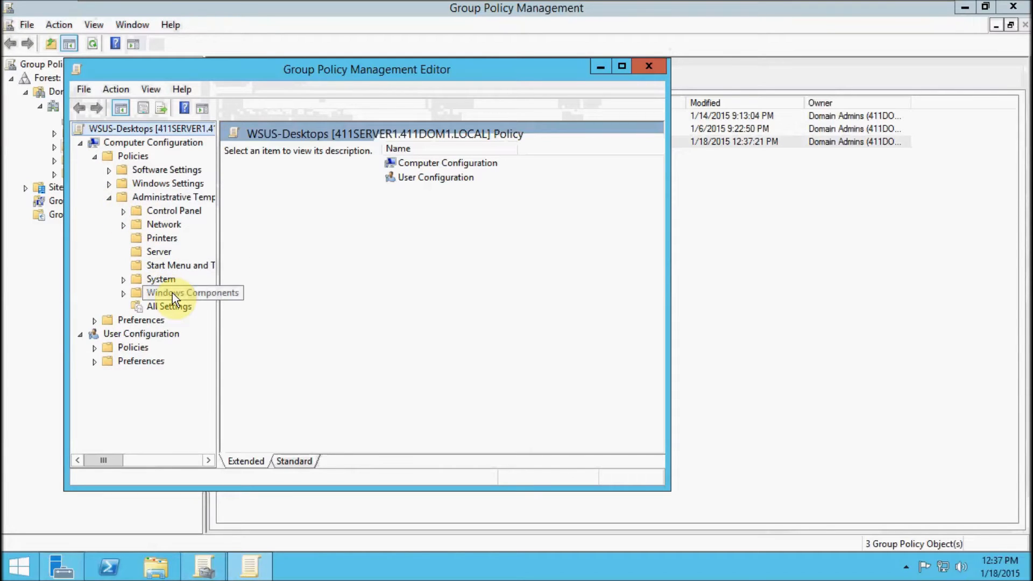
{"action": "left_click", "coordinate": [124, 293]}
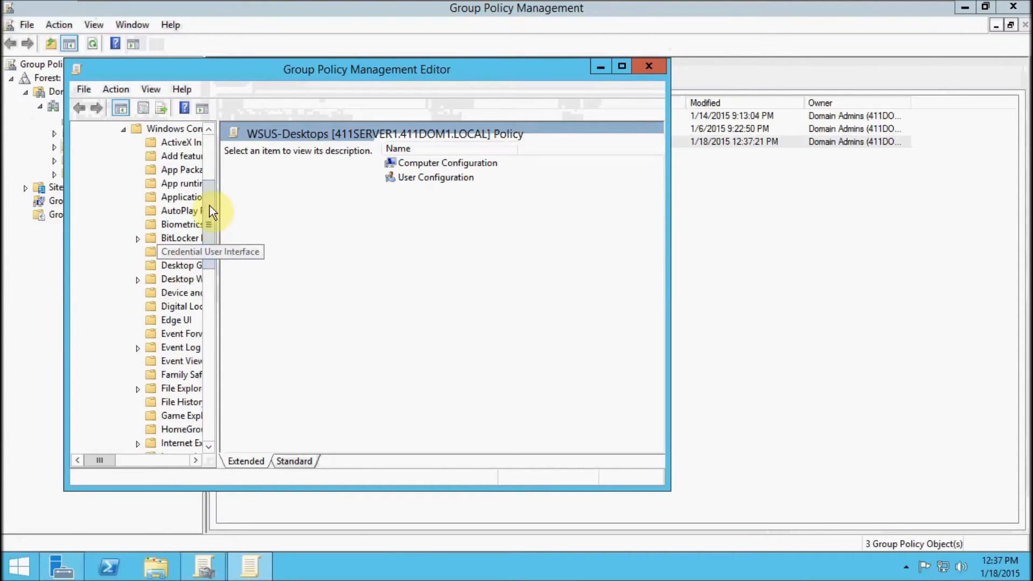
{"action": "left_click_drag", "start_coordinate": [209, 200], "coordinate": [209, 345]}
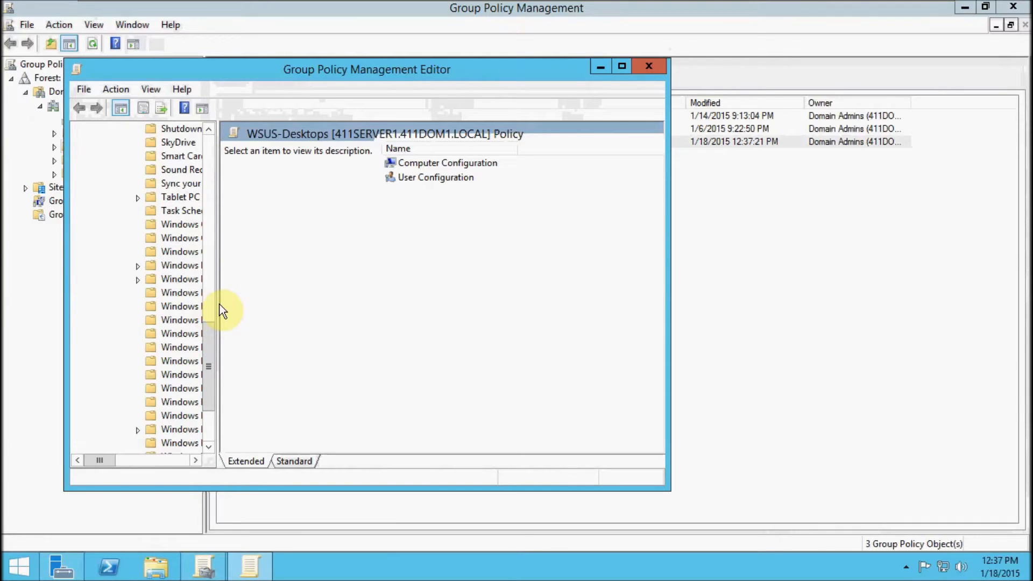
{"action": "left_click_drag", "start_coordinate": [215, 299], "coordinate": [336, 316]}
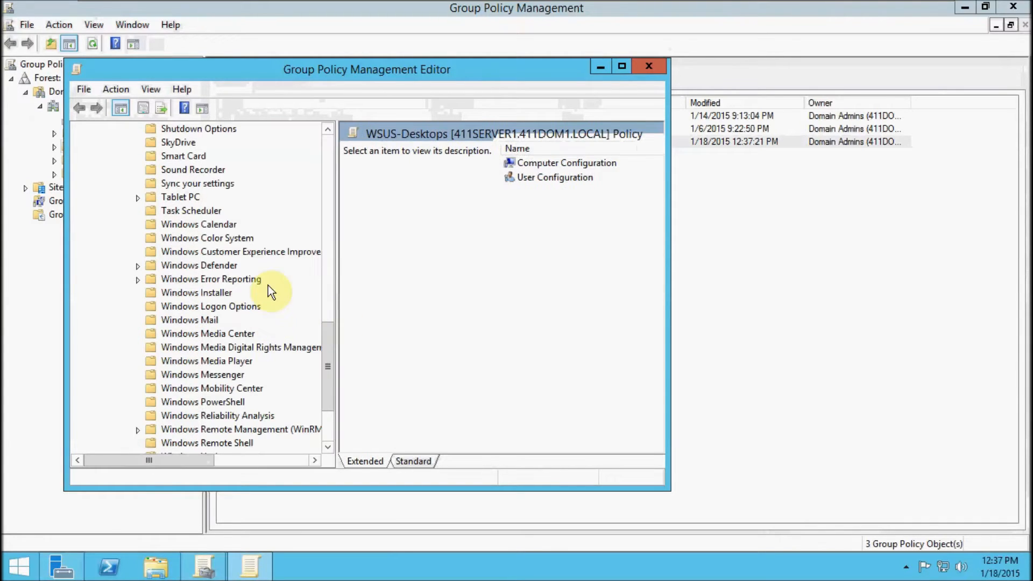
{"action": "left_click_drag", "start_coordinate": [275, 251], "coordinate": [301, 369]}
{"action": "left_click", "coordinate": [197, 388]}
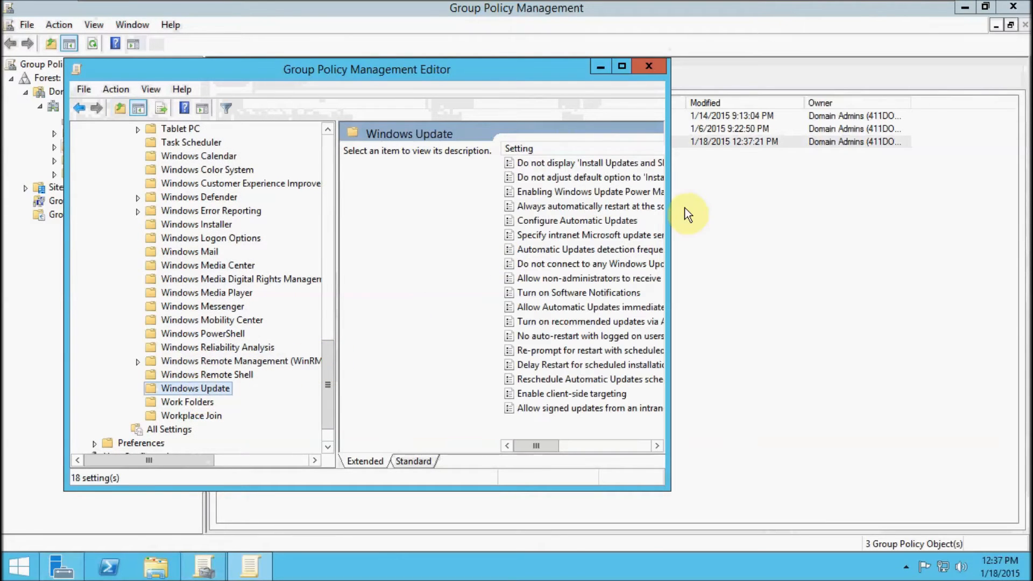
{"action": "left_click", "coordinate": [623, 64]}
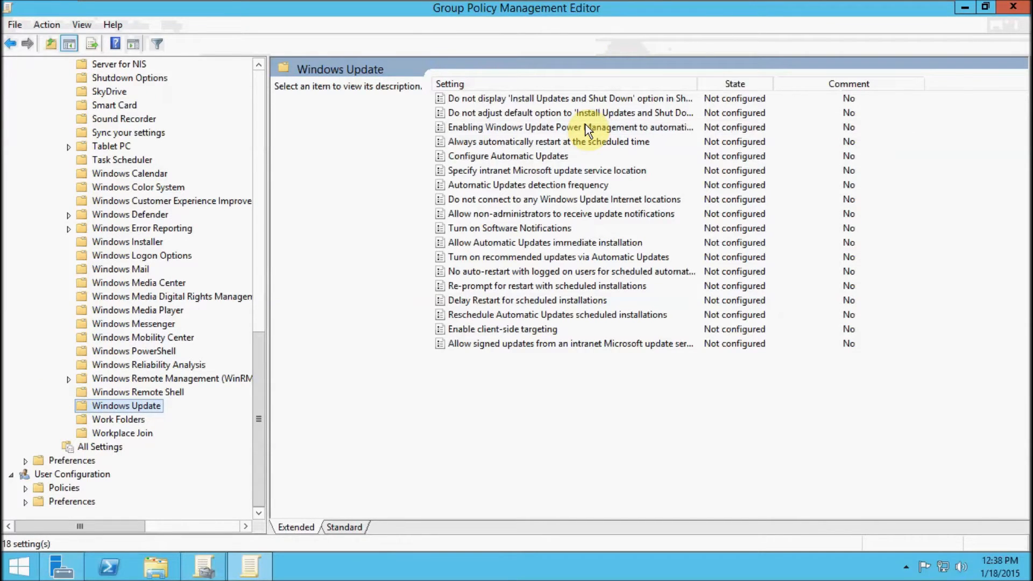
{"action": "double_click", "coordinate": [527, 170]}
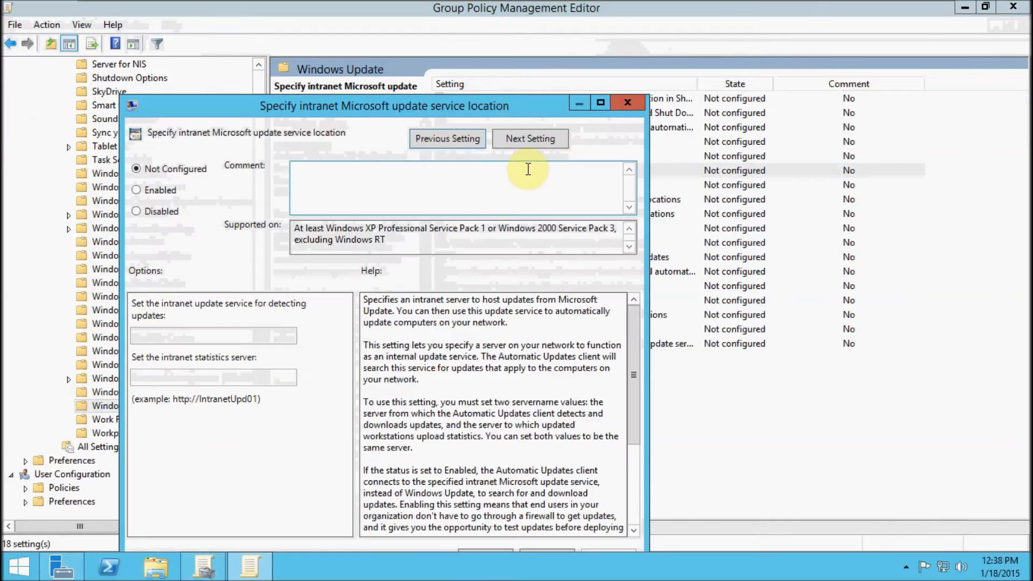
{"action": "left_click", "coordinate": [600, 102]}
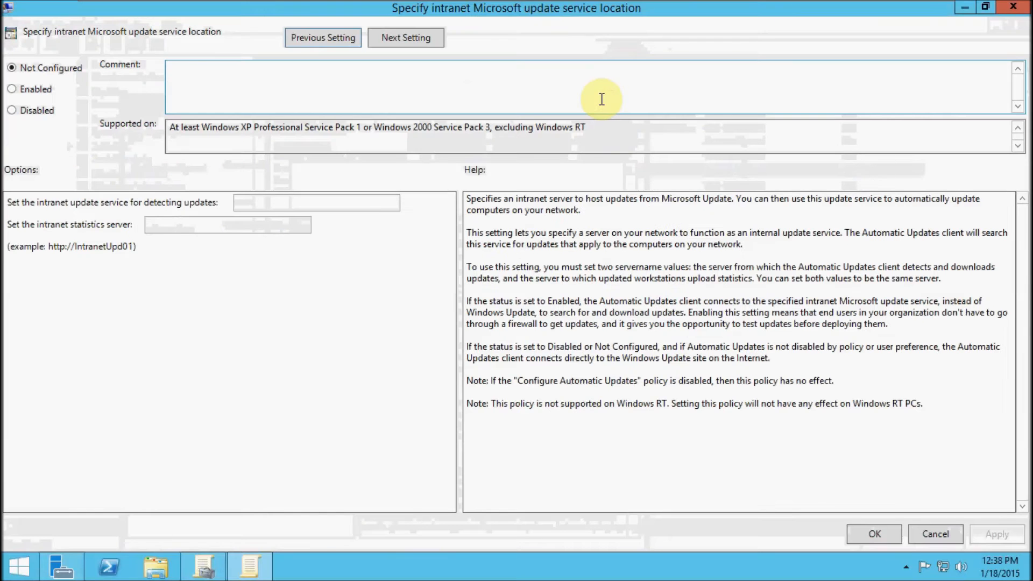
{"action": "left_click", "coordinate": [15, 89]}
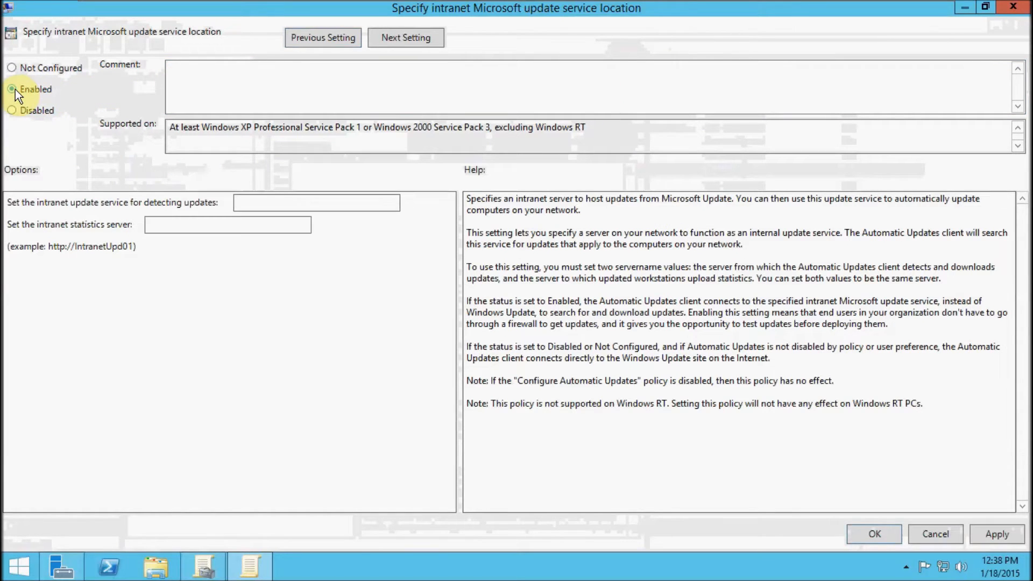
{"action": "left_click", "coordinate": [260, 205]}
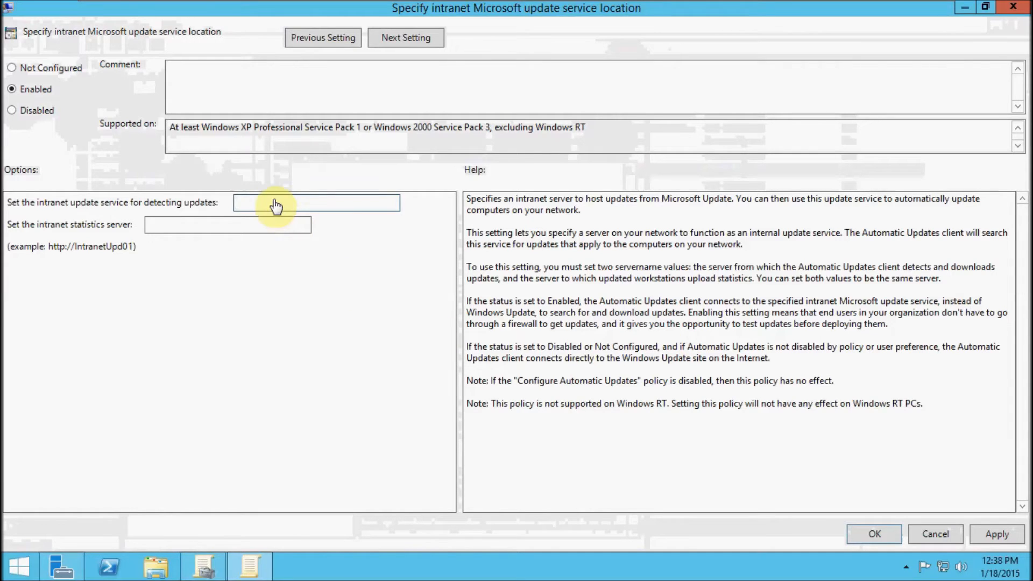
{"action": "type", "text": "http://412Server2:8530"}
{"action": "left_click", "coordinate": [282, 222]}
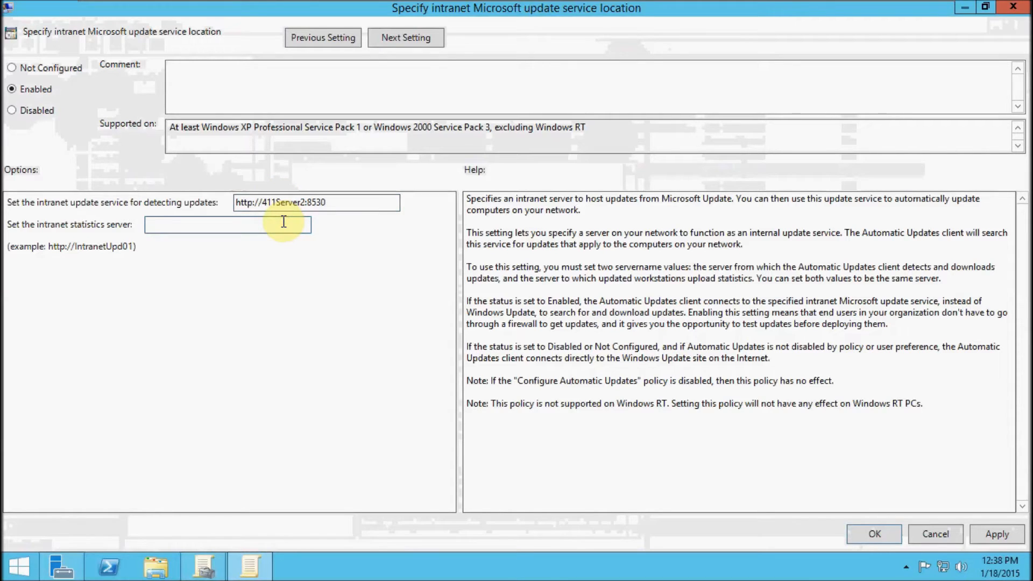
{"action": "type", "text": "http://411Server2:8530"}
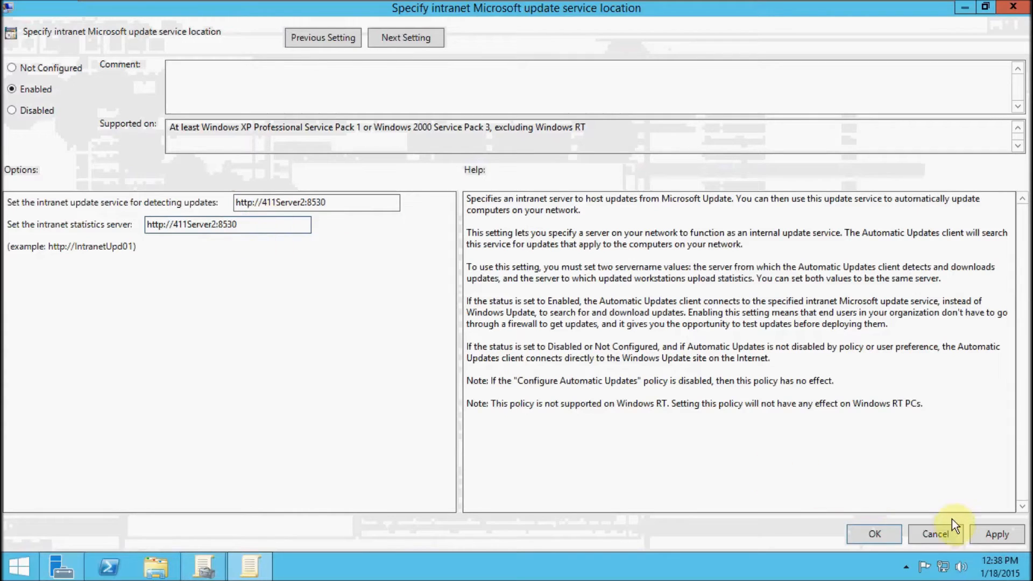
{"action": "left_click", "coordinate": [873, 533]}
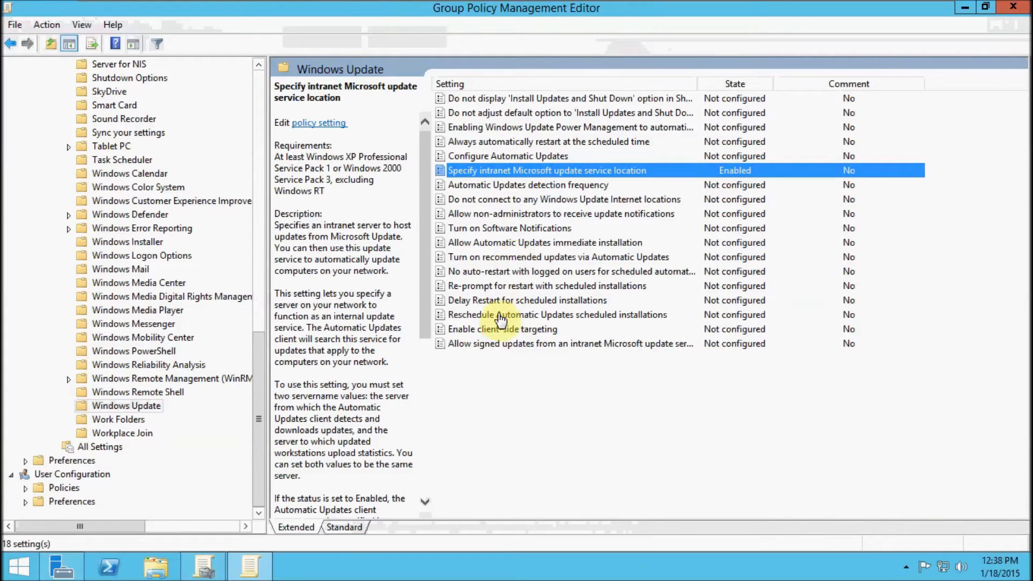
Enable client-side targeting with Desktops as the target group name.
{"action": "double_click", "coordinate": [470, 325]}
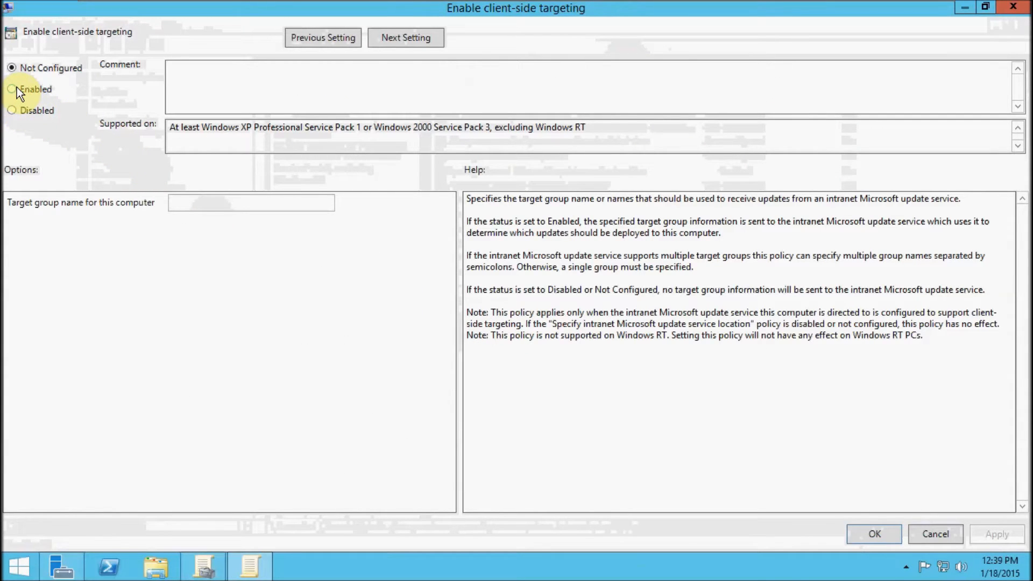
{"action": "left_click", "coordinate": [17, 88]}
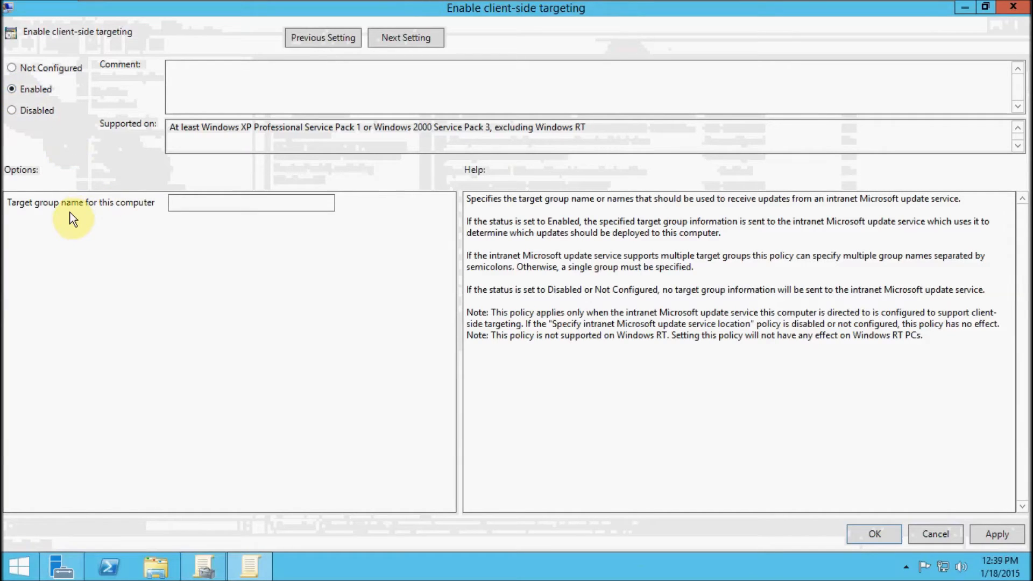
{"action": "left_click", "coordinate": [216, 204]}
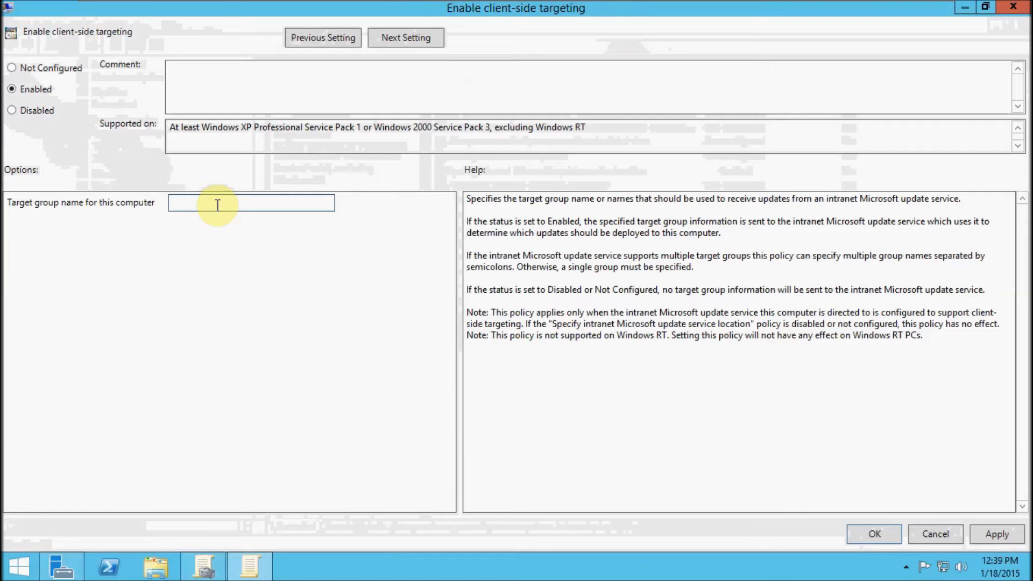
{"action": "type", "text": "Desktop"}
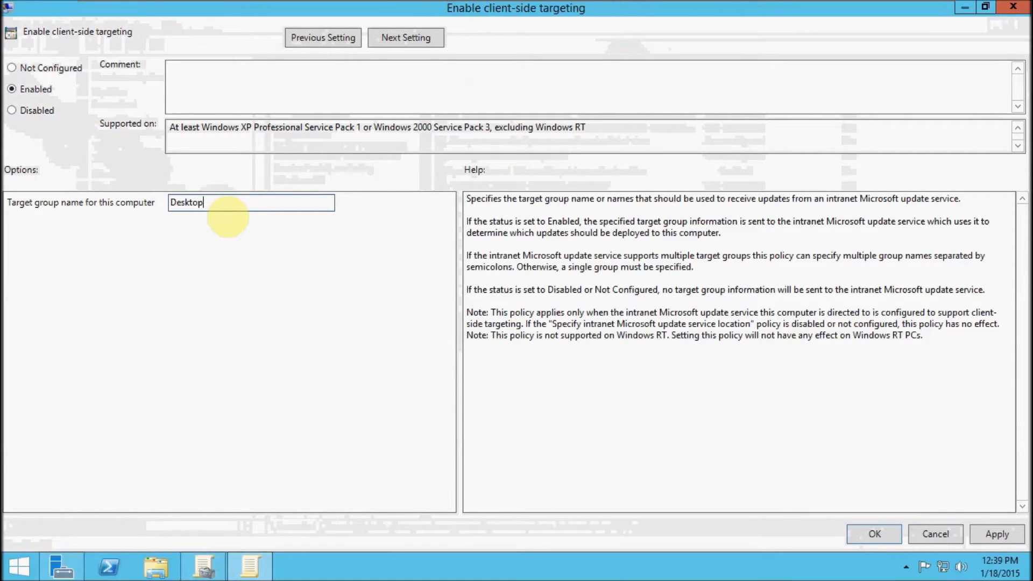
{"action": "type", "text": "s"}
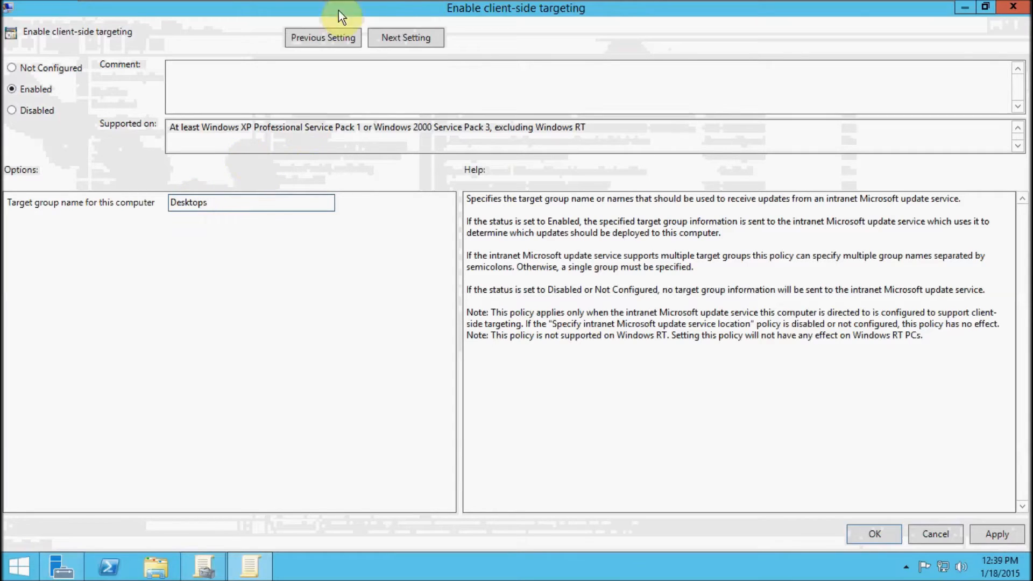
{"action": "left_click", "coordinate": [884, 540]}
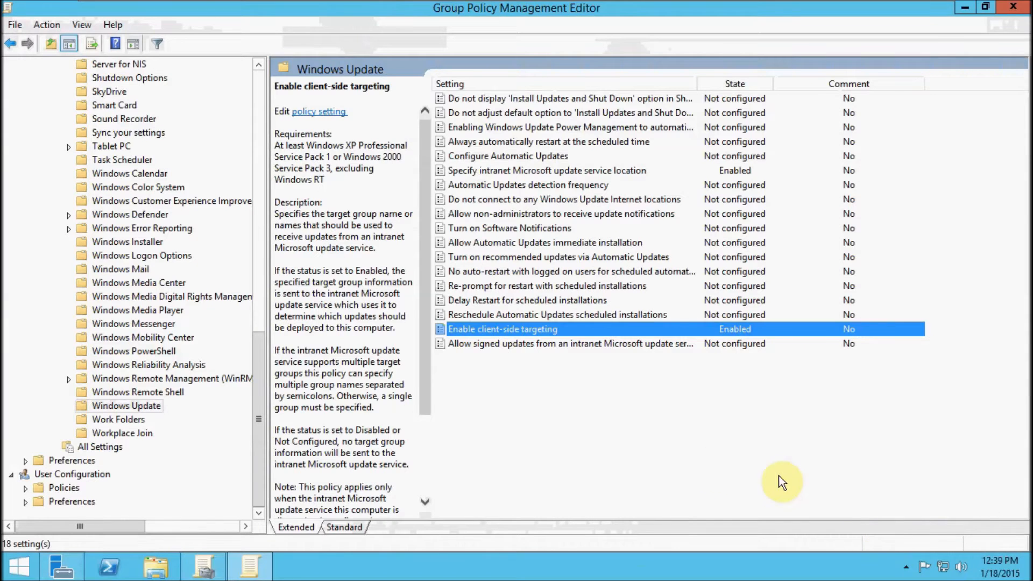
{"action": "left_click", "coordinate": [647, 434]}
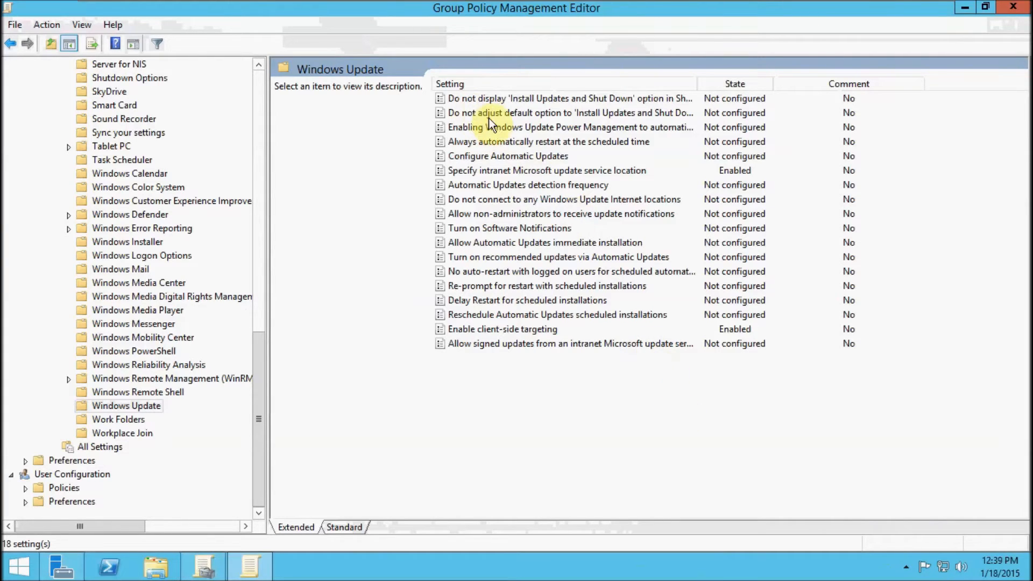
Enable Configure Automatic Updates with the option 3 - Auto download and notify for install, and close both Group Policy windows.
{"action": "double_click", "coordinate": [490, 154]}
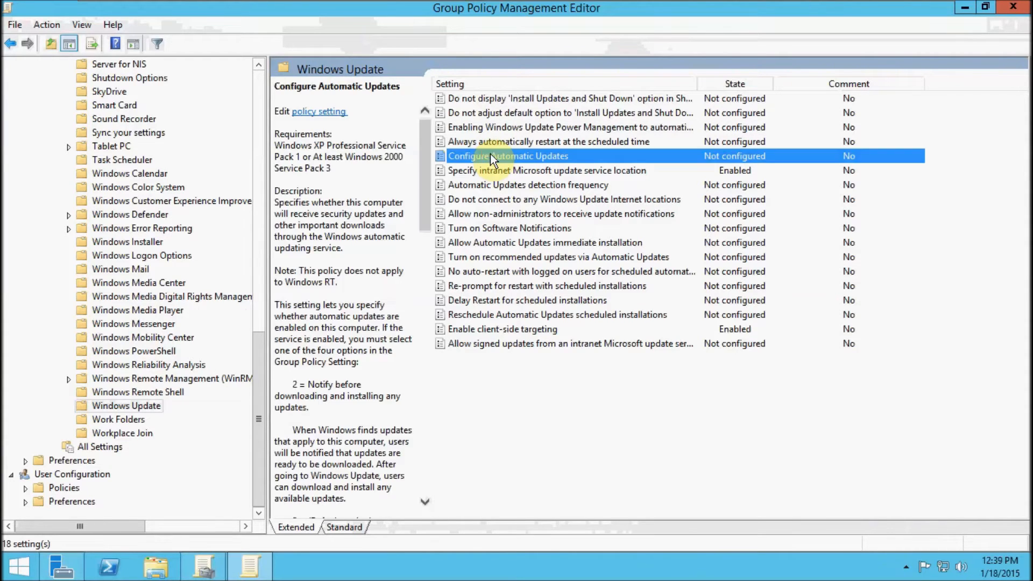
{"action": "left_click", "coordinate": [12, 89]}
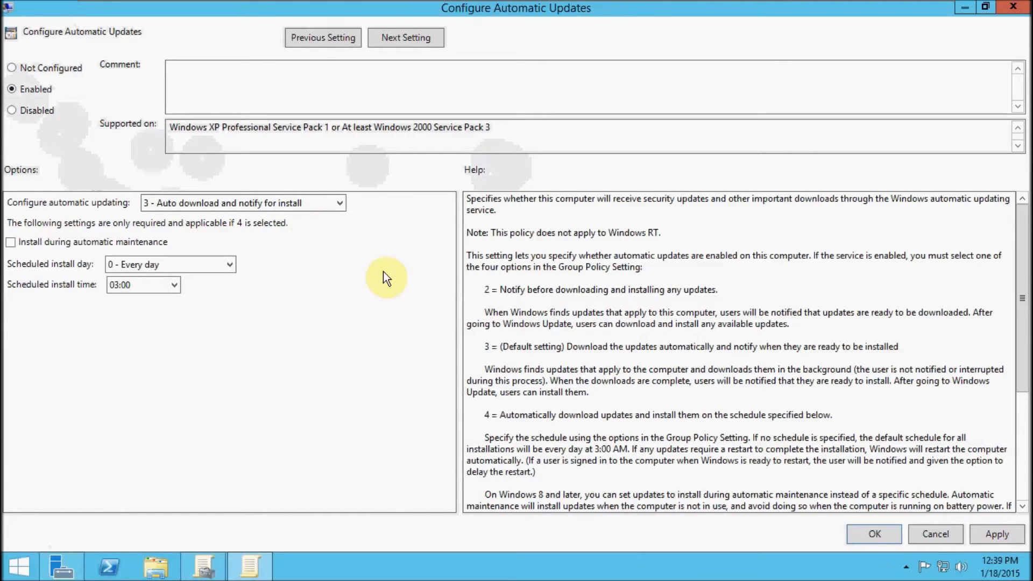
{"action": "left_click", "coordinate": [333, 204]}
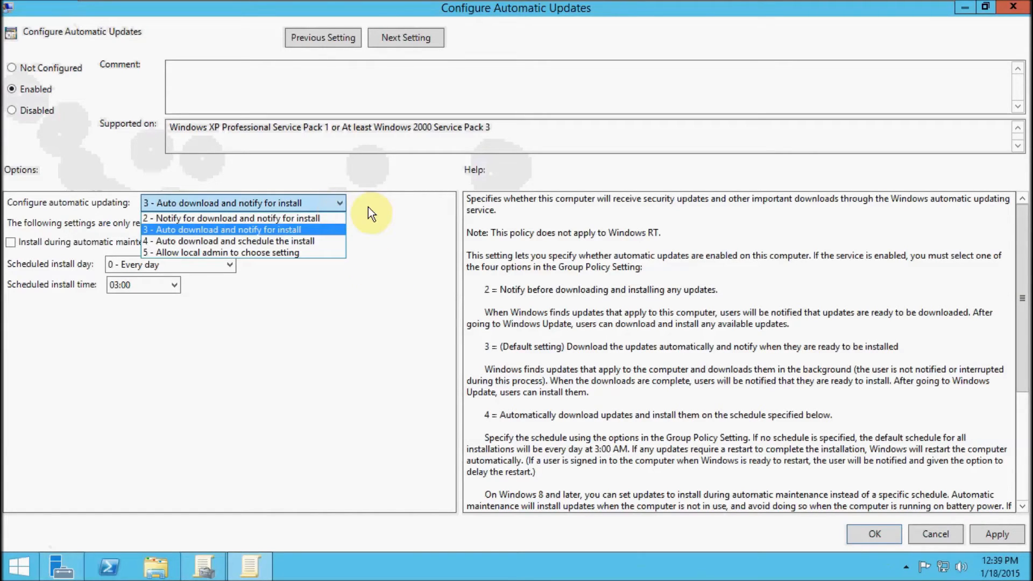
{"action": "left_click", "coordinate": [392, 224]}
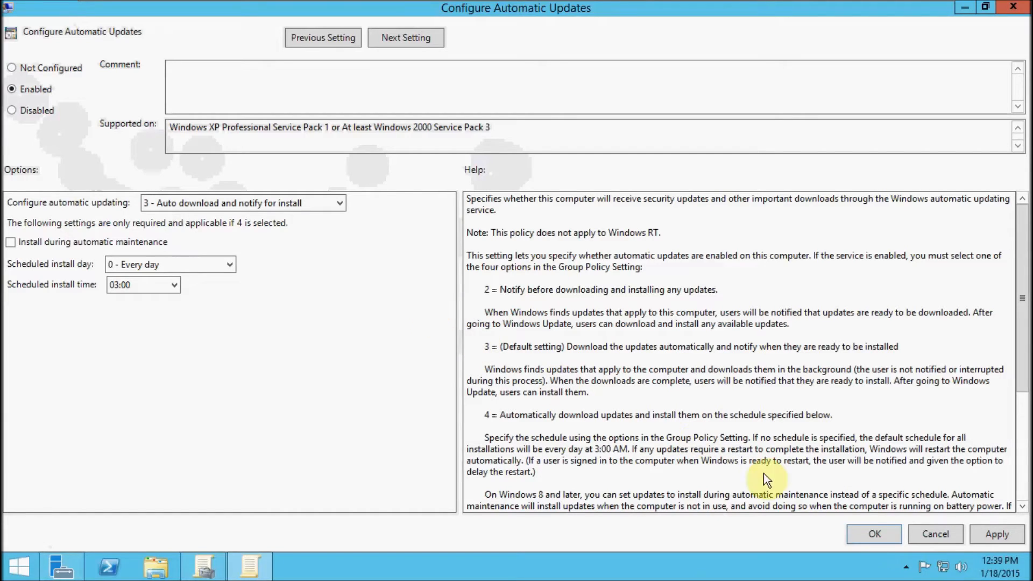
{"action": "left_click", "coordinate": [871, 534]}
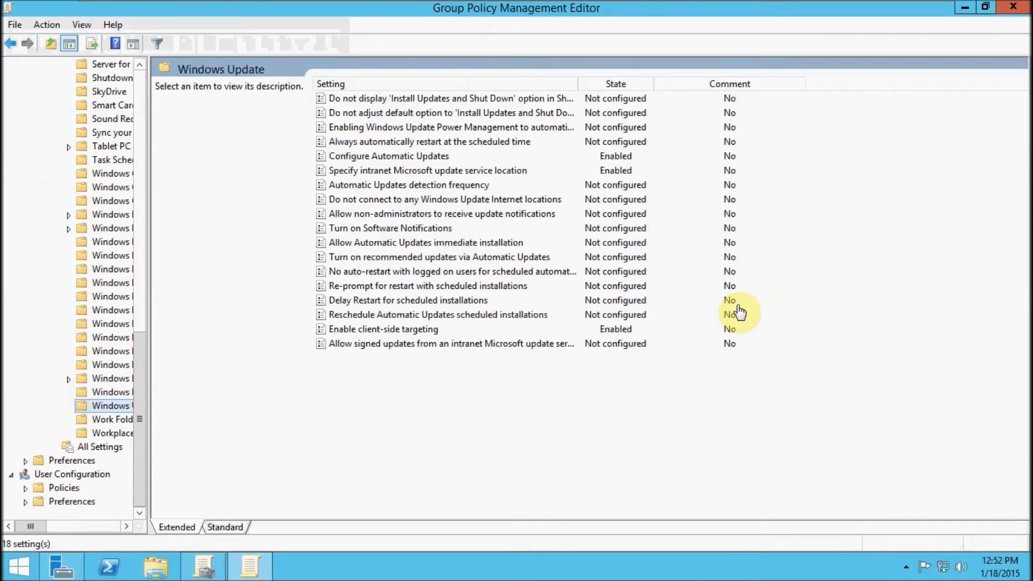
{"action": "left_click", "coordinate": [1015, 7]}
{"action": "left_click", "coordinate": [1014, 7]}
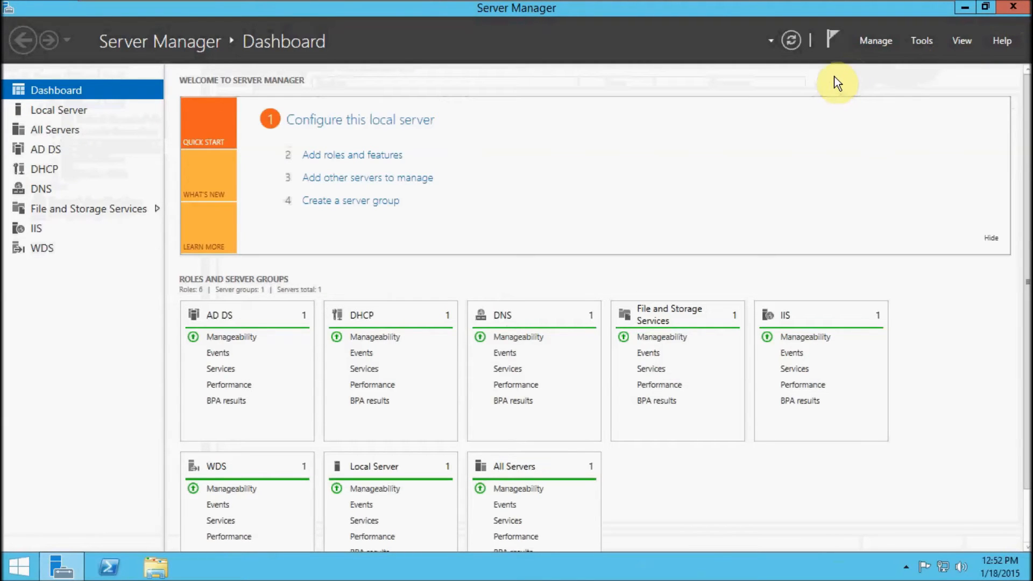
In Active Directory Users and Computers, create an organizational unit named Desktops directly under the 411Dom1.local domain.
{"action": "left_click", "coordinate": [917, 43]}
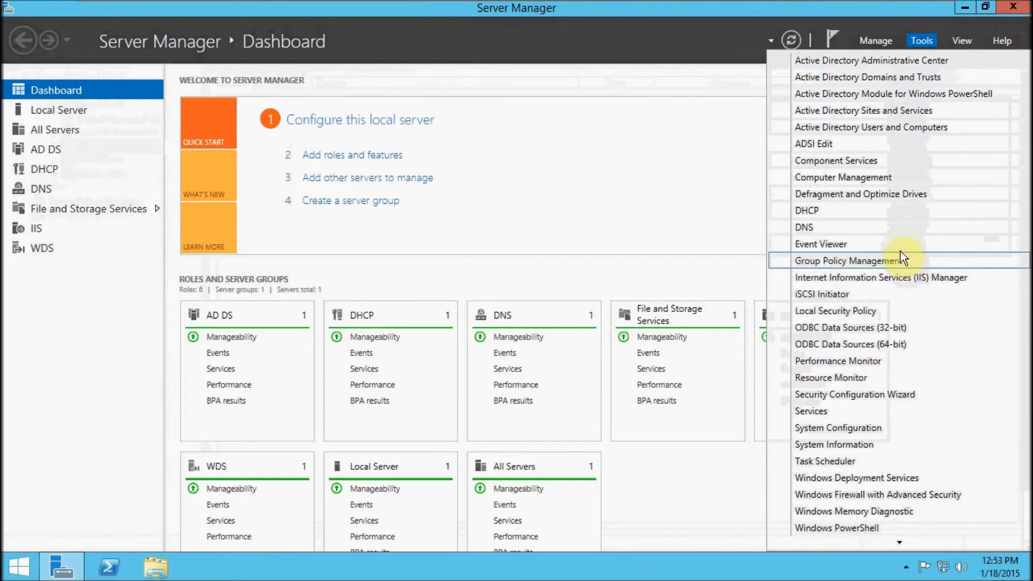
{"action": "left_click", "coordinate": [891, 132]}
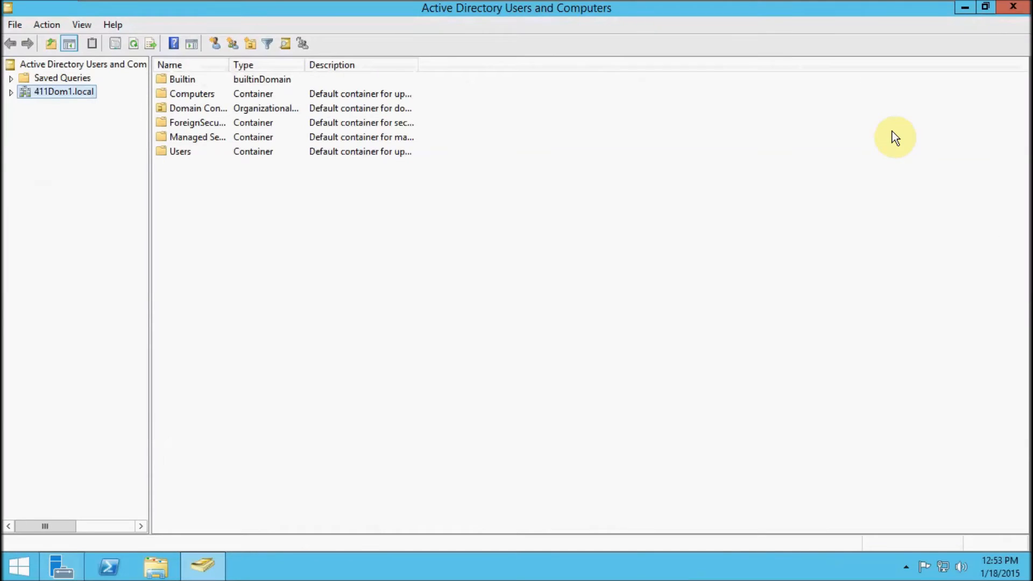
{"action": "left_click", "coordinate": [10, 92]}
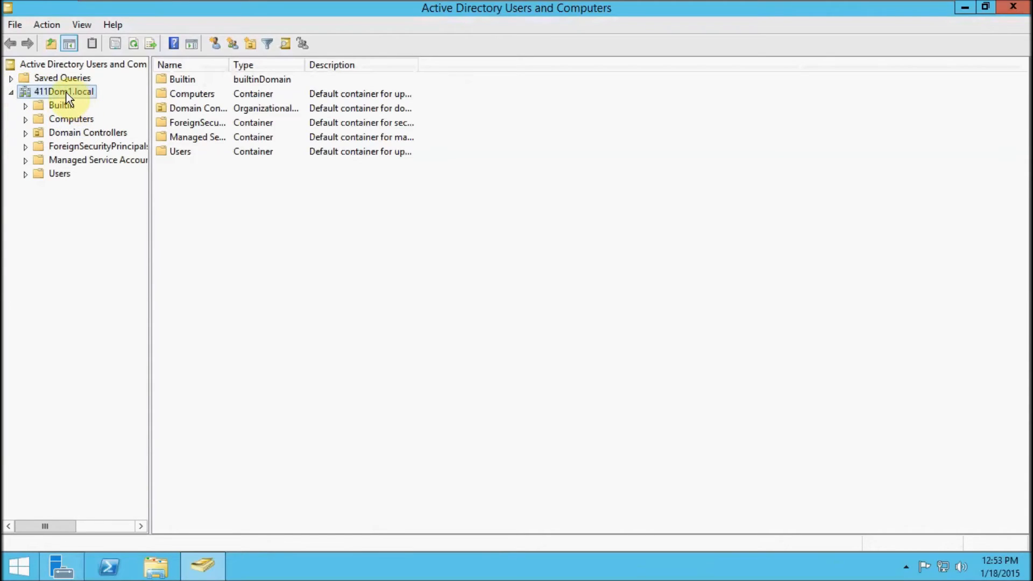
{"action": "right_click", "coordinate": [53, 91]}
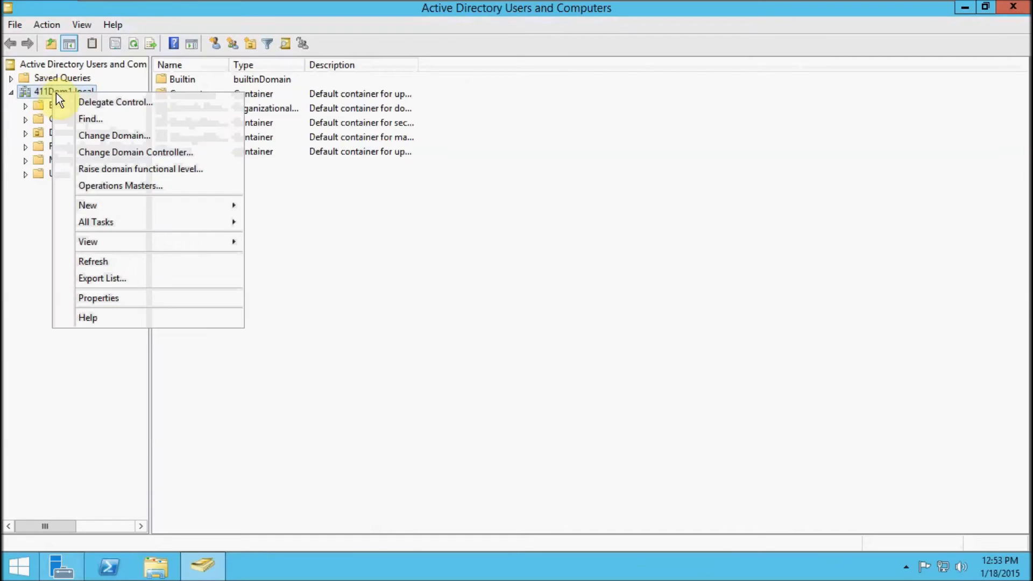
{"action": "mouse_move", "coordinate": [145, 205]}
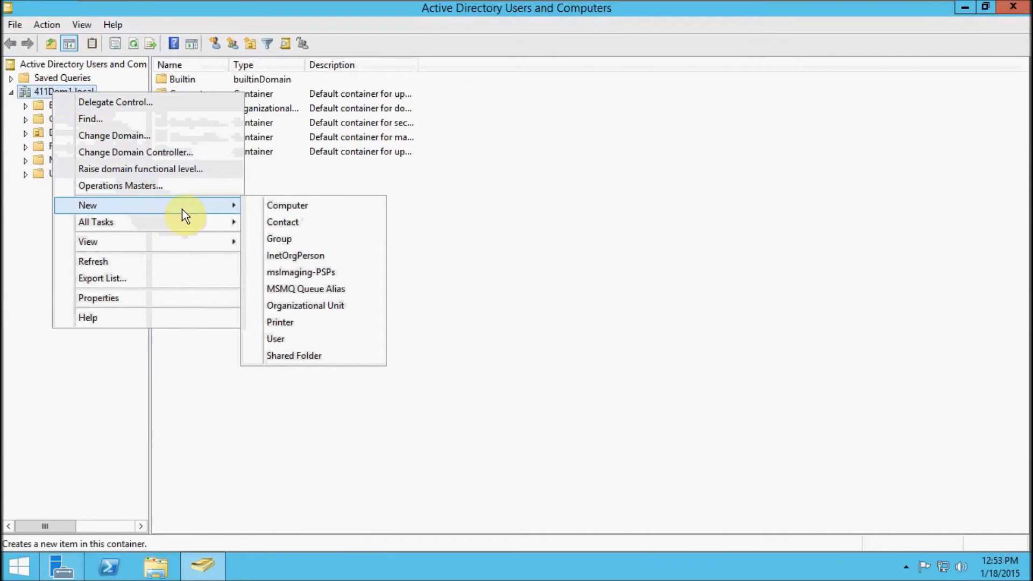
{"action": "left_click", "coordinate": [299, 305]}
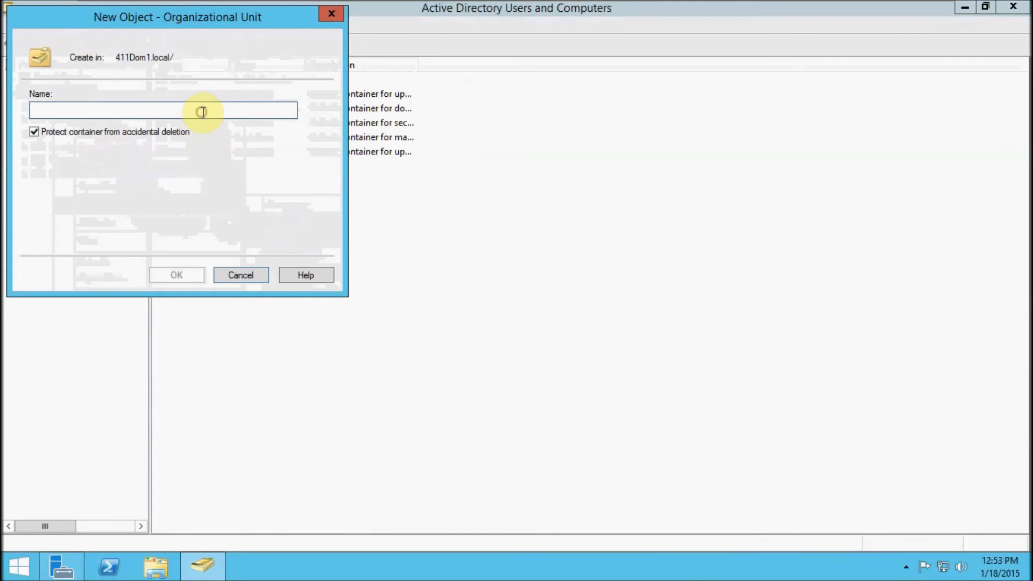
{"action": "type", "text": "Desktops"}
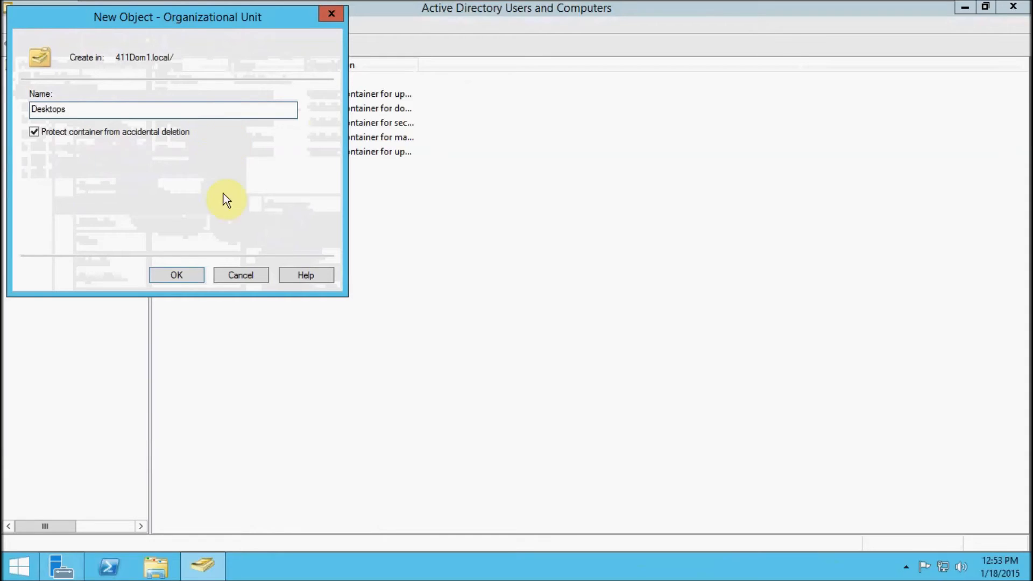
{"action": "left_click", "coordinate": [177, 275]}
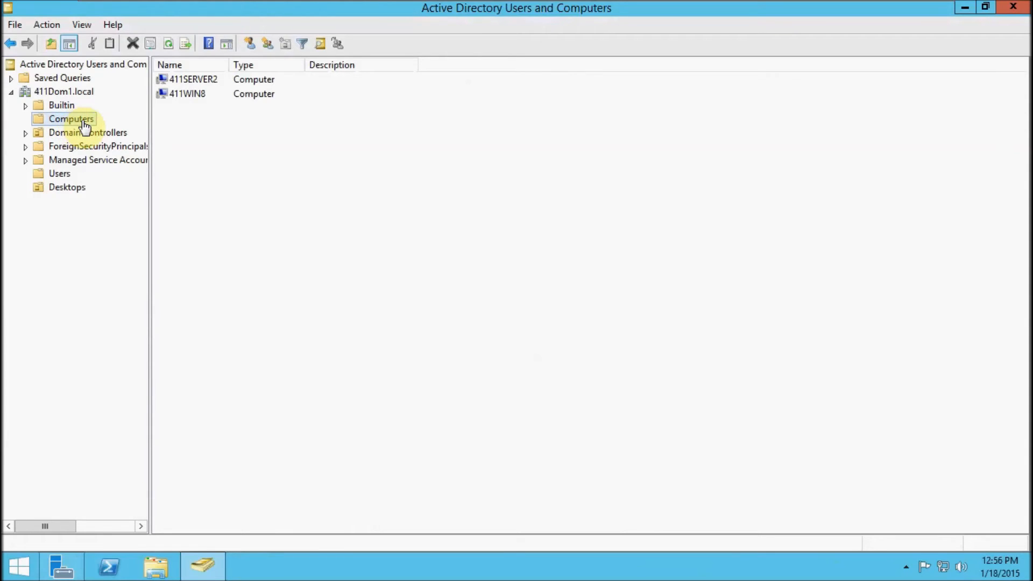
Move the 411WIN8 computer from the Computers container into the Desktops organizational unit, view that unit, and close Active Directory Users and Computers.
{"action": "left_click", "coordinate": [198, 97]}
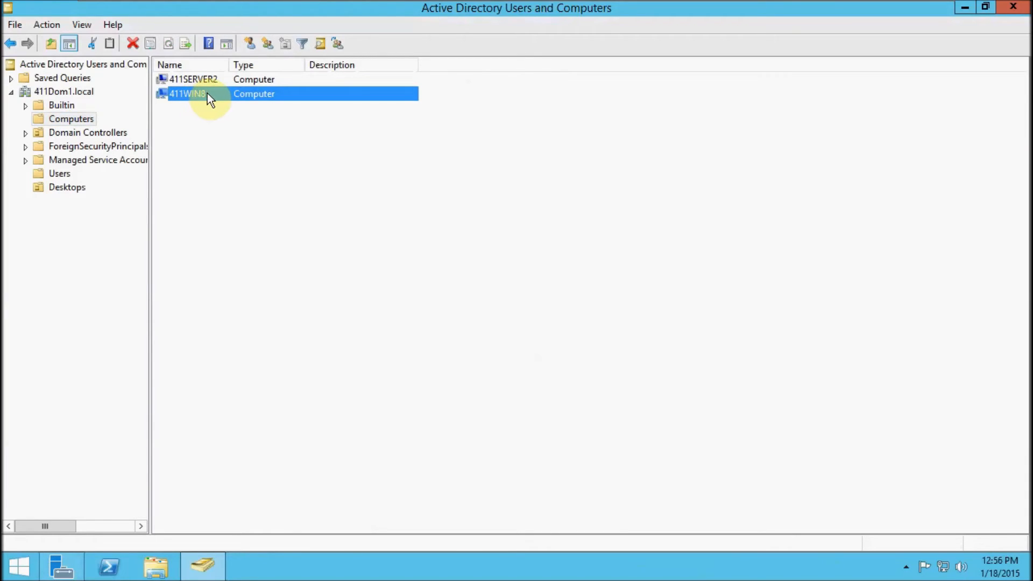
{"action": "left_click_drag", "start_coordinate": [207, 94], "coordinate": [78, 193]}
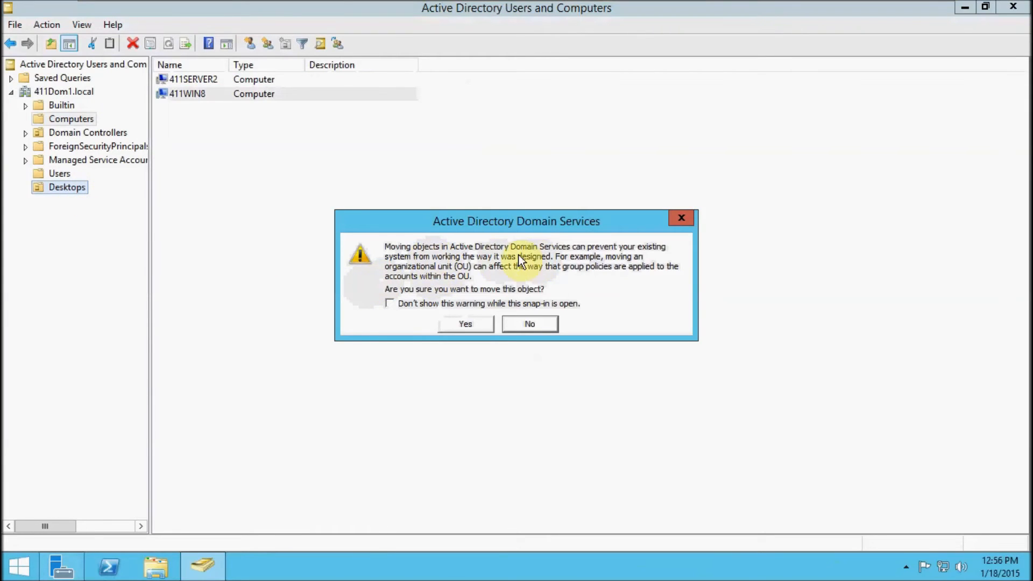
{"action": "left_click", "coordinate": [467, 326]}
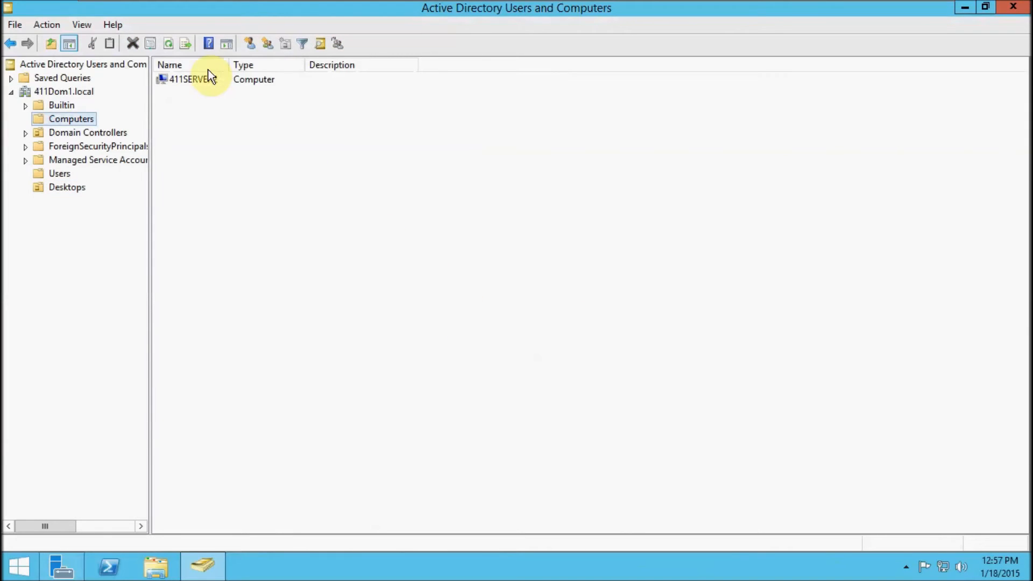
{"action": "left_click", "coordinate": [80, 189]}
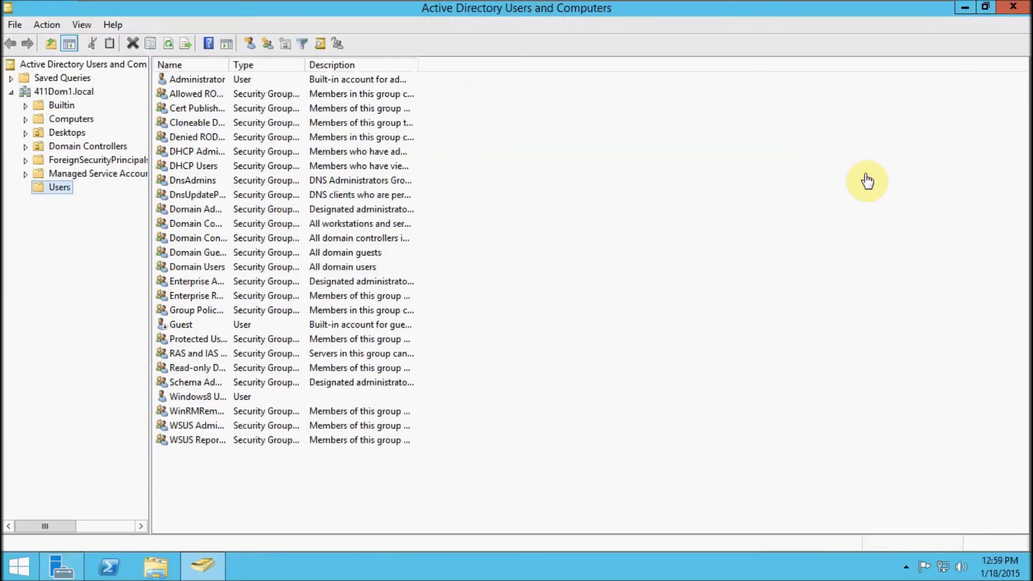
{"action": "left_click", "coordinate": [1014, 10]}
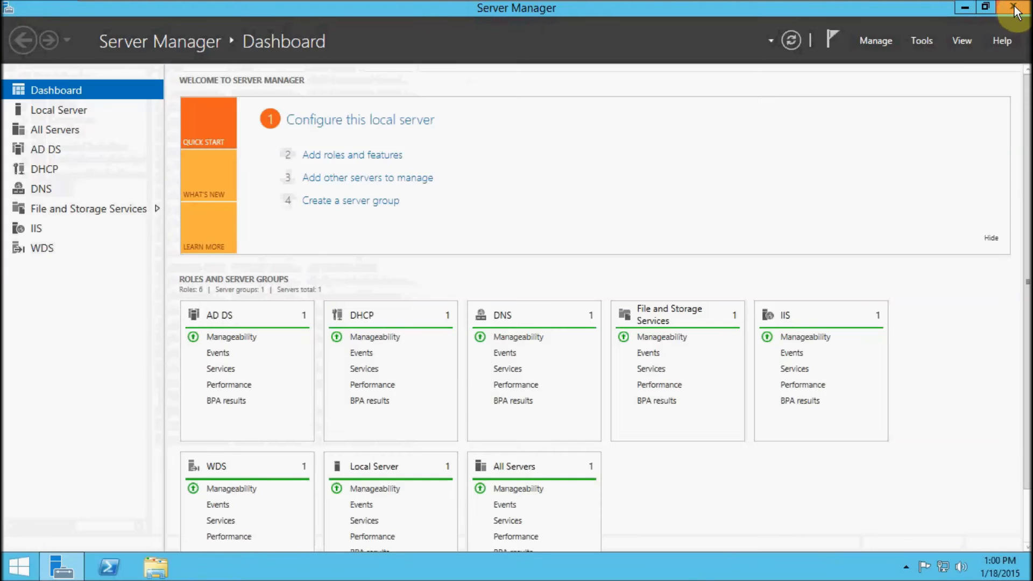
In Group Policy Management, link the existing WSUS-Desktops GPO to the Desktops organizational unit.
{"action": "left_click", "coordinate": [921, 41]}
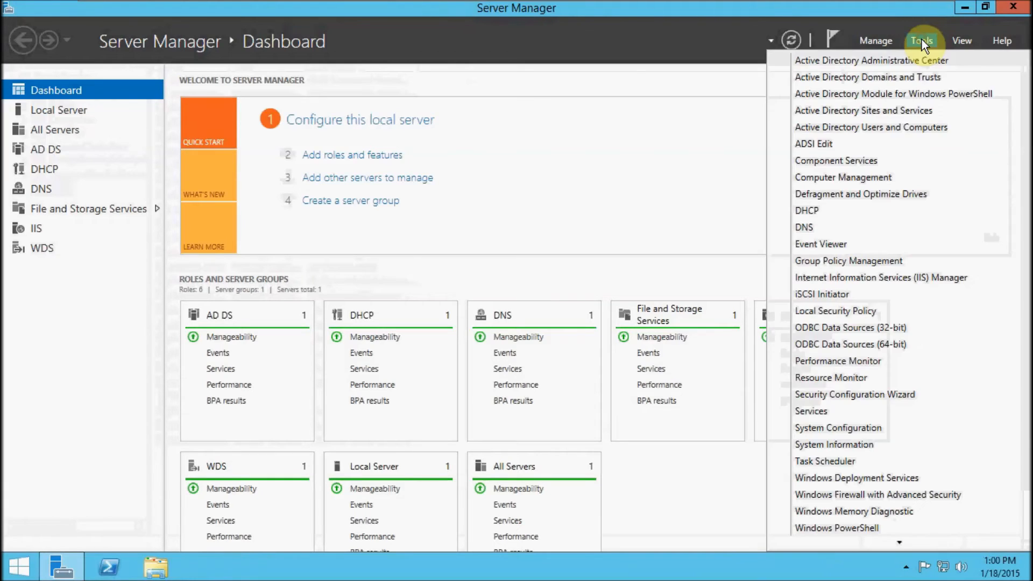
{"action": "left_click", "coordinate": [857, 263]}
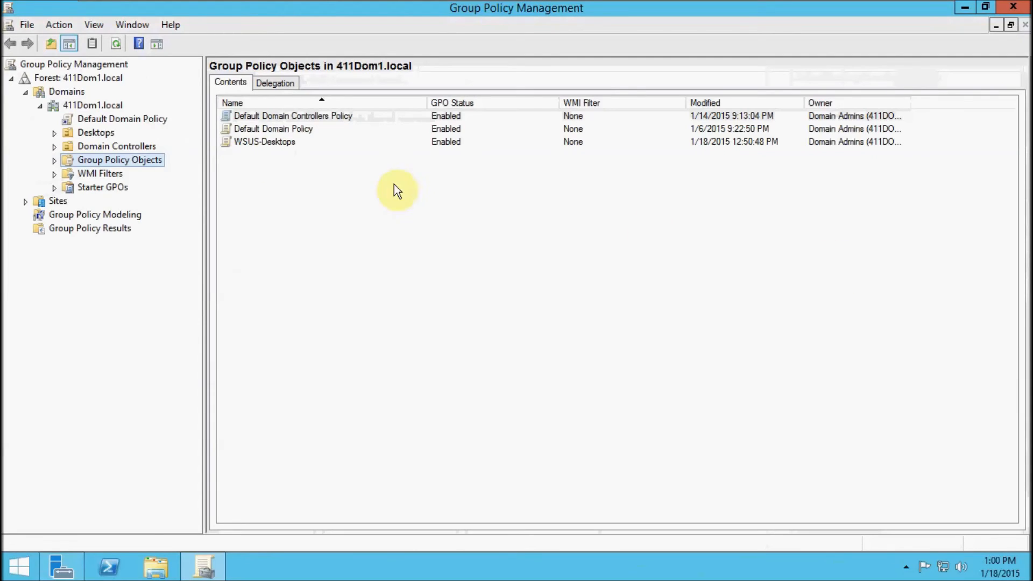
{"action": "right_click", "coordinate": [90, 134]}
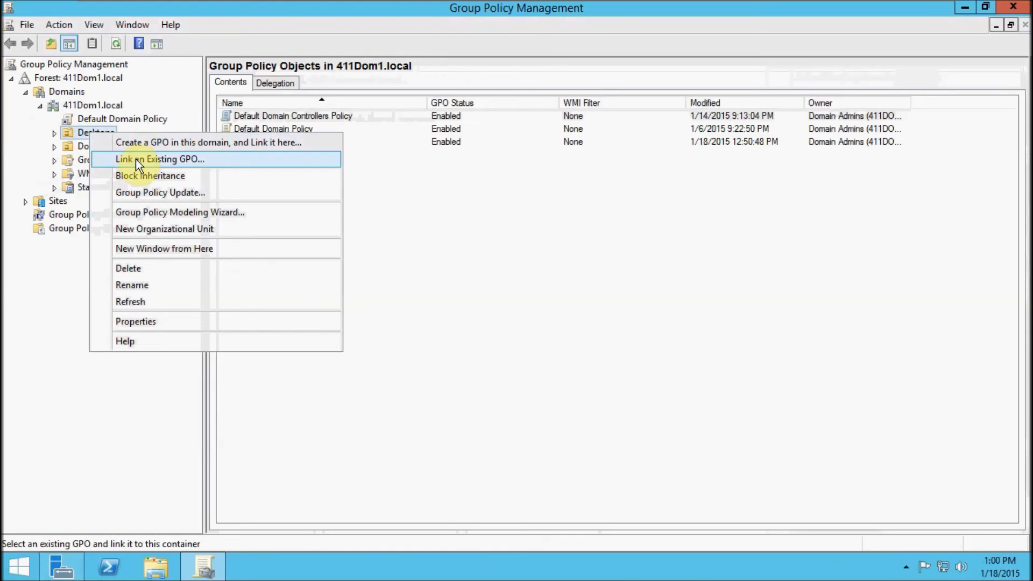
{"action": "left_click", "coordinate": [170, 162]}
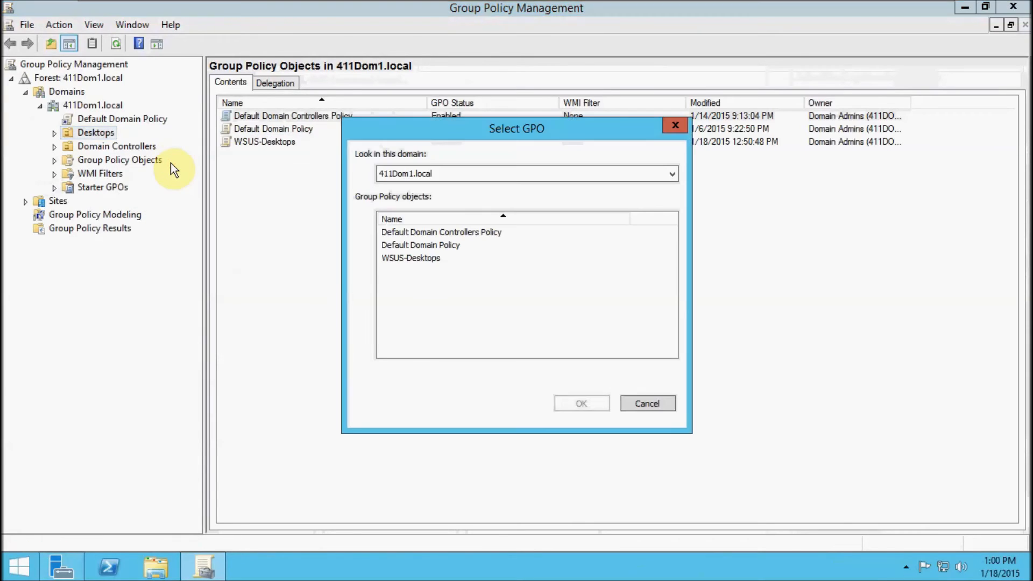
{"action": "left_click", "coordinate": [418, 259]}
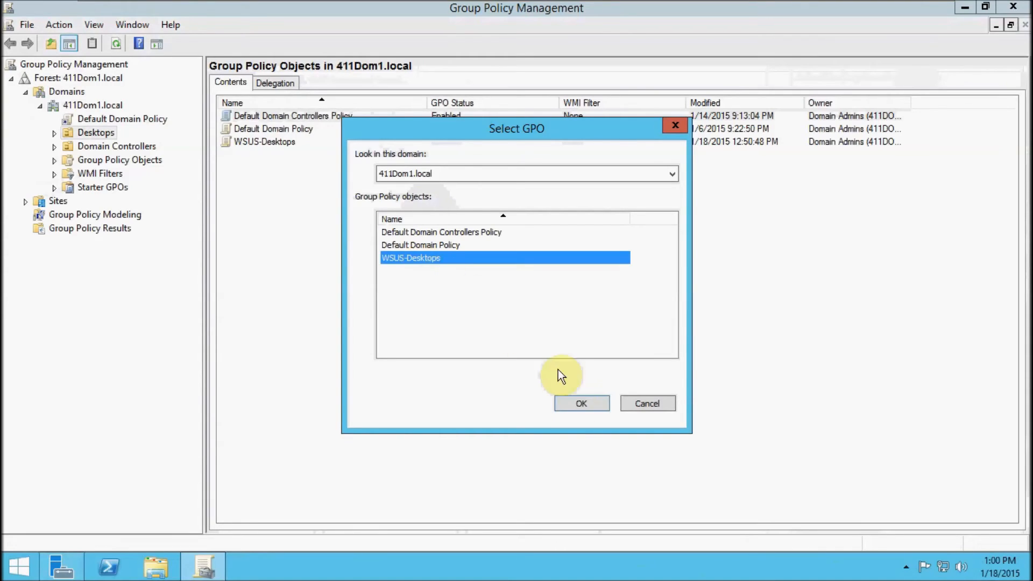
{"action": "left_click", "coordinate": [580, 404]}
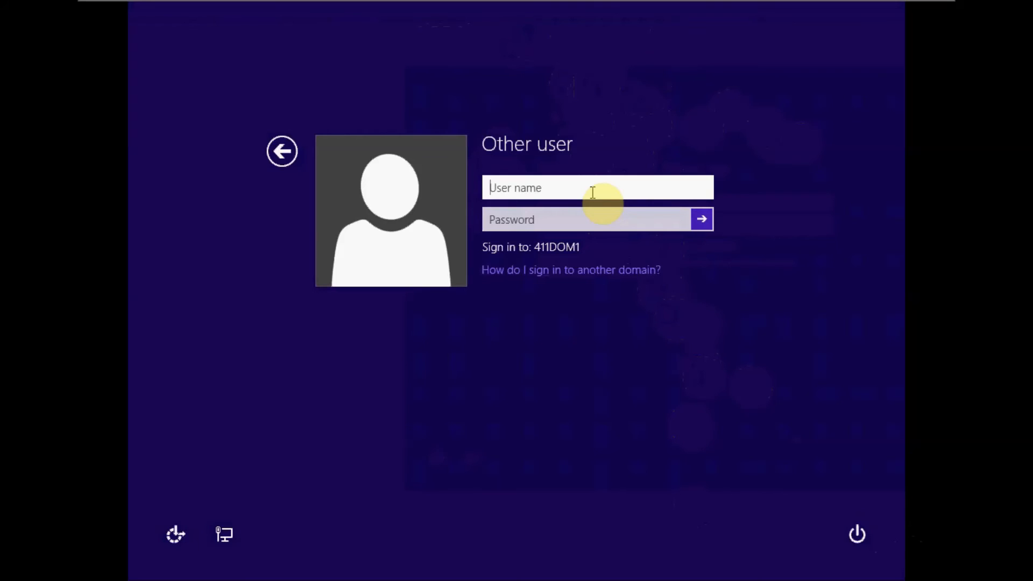
Sign in to the Windows 8.1 client as 411dom1.local\Win8User, entering the account password.
{"action": "type", "text": "411don"}
{"action": "key", "text": "BackSpace"}
{"action": "type", "text": "m"}
{"action": "key", "text": "BackSpace"}
{"action": "type", "text": "m1."}
{"action": "type", "text": "loc"}
{"action": "type", "text": "cal"}
{"action": "type", "text": "\\"}
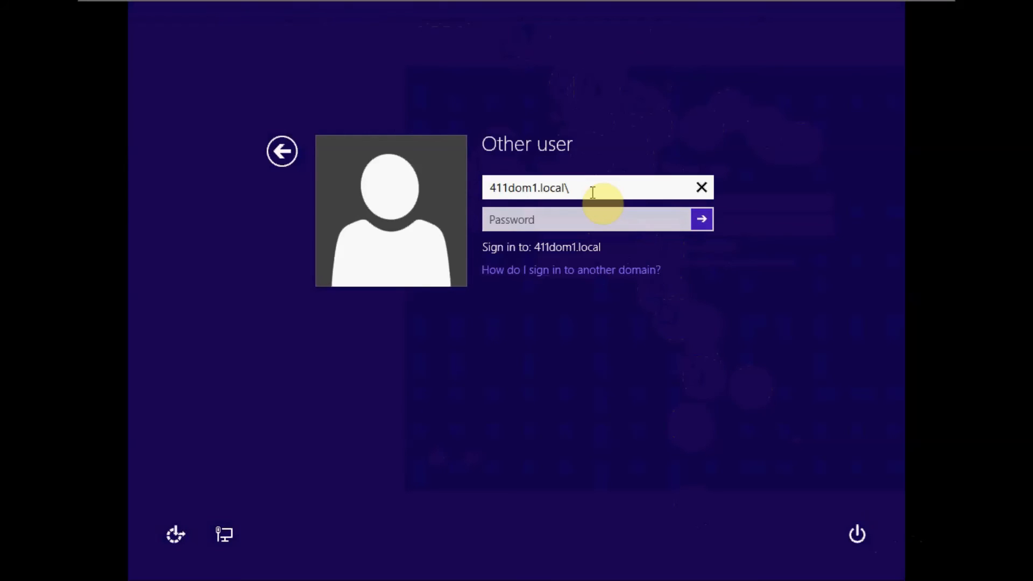
{"action": "type", "text": "Win8User"}
{"action": "key", "text": "Tab"}
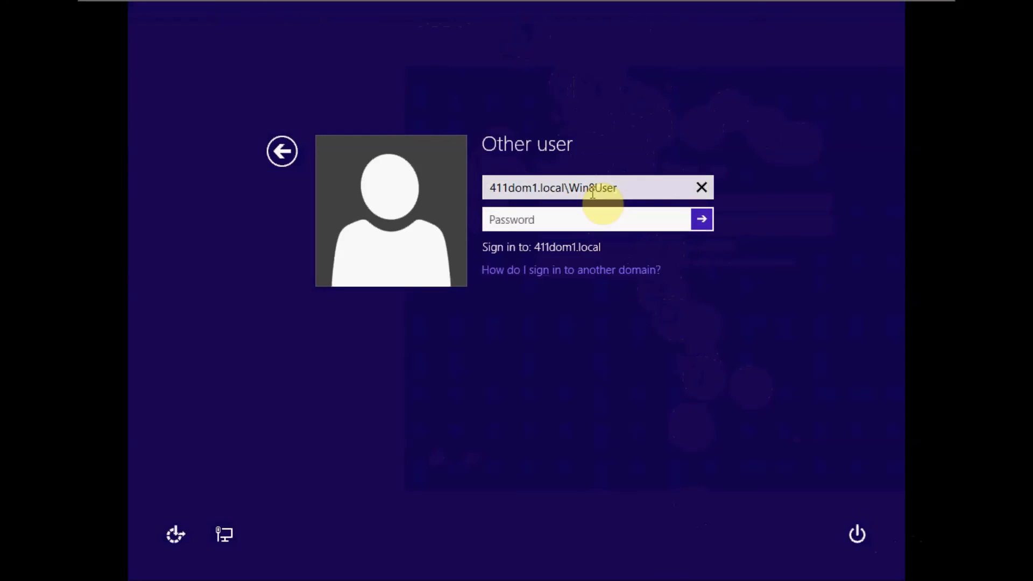
{"action": "type", "text": "**********"}
{"action": "key", "text": "Return"}
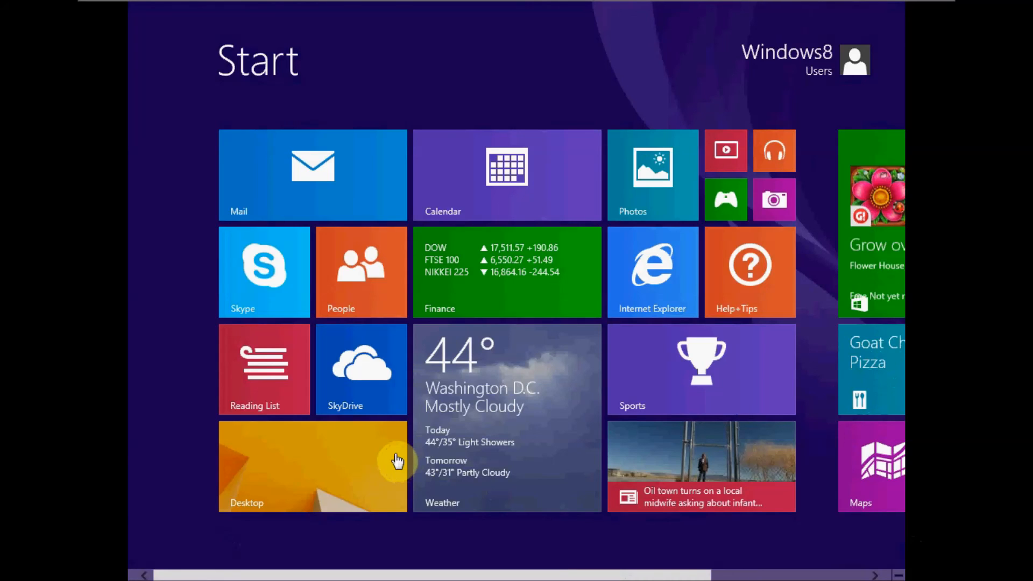
From the client's System window, examine the Windows Update status and its managed update settings, and leave the settings without saving.
{"action": "left_click", "coordinate": [287, 462]}
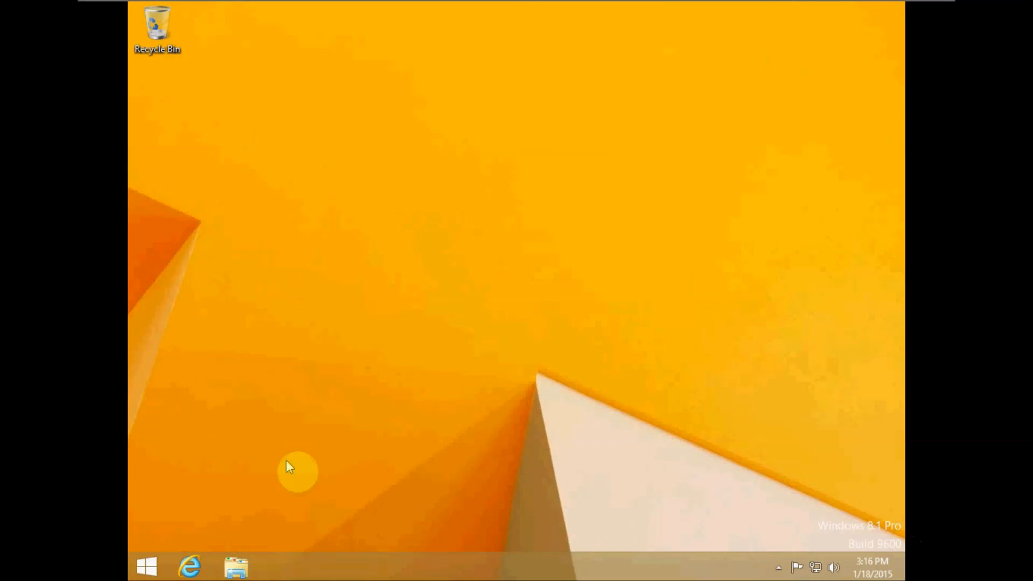
{"action": "right_click", "coordinate": [150, 571]}
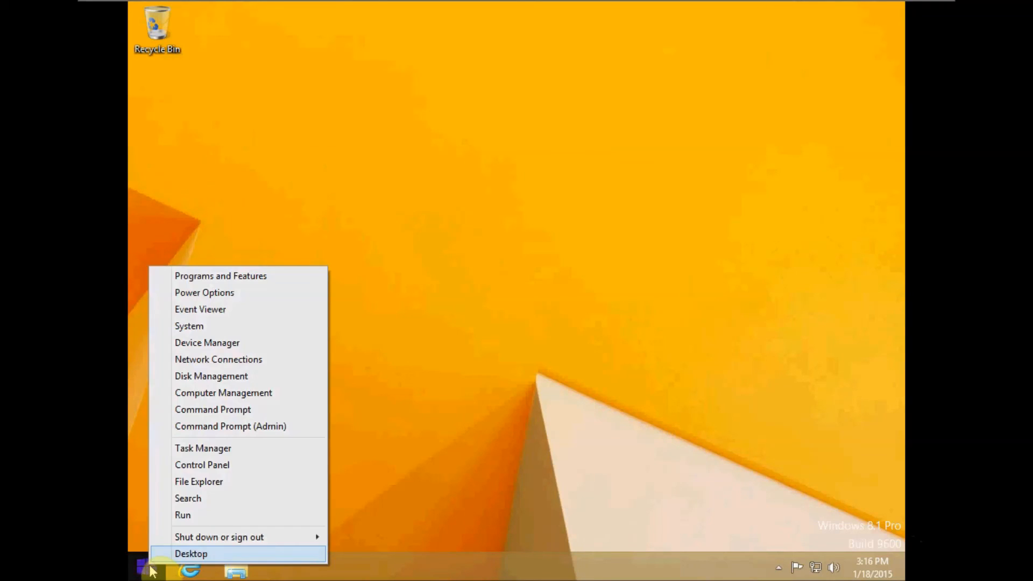
{"action": "left_click", "coordinate": [205, 327]}
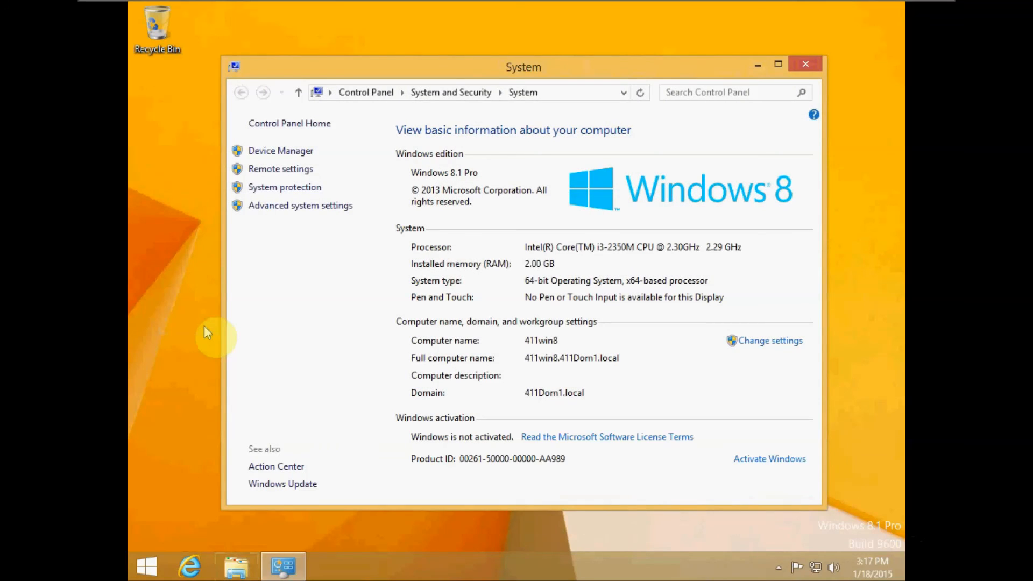
{"action": "left_click", "coordinate": [299, 485]}
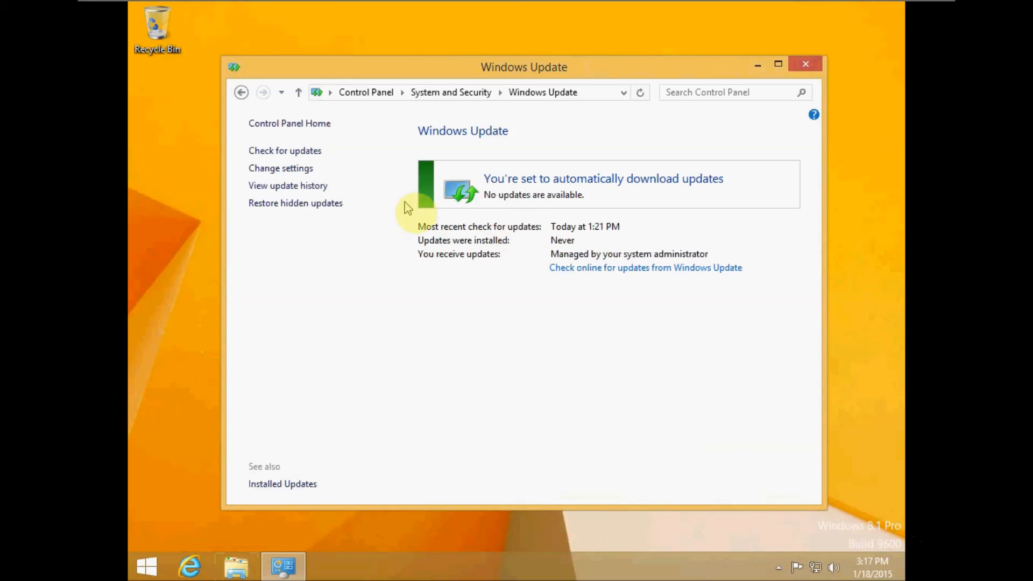
{"action": "left_click", "coordinate": [293, 171]}
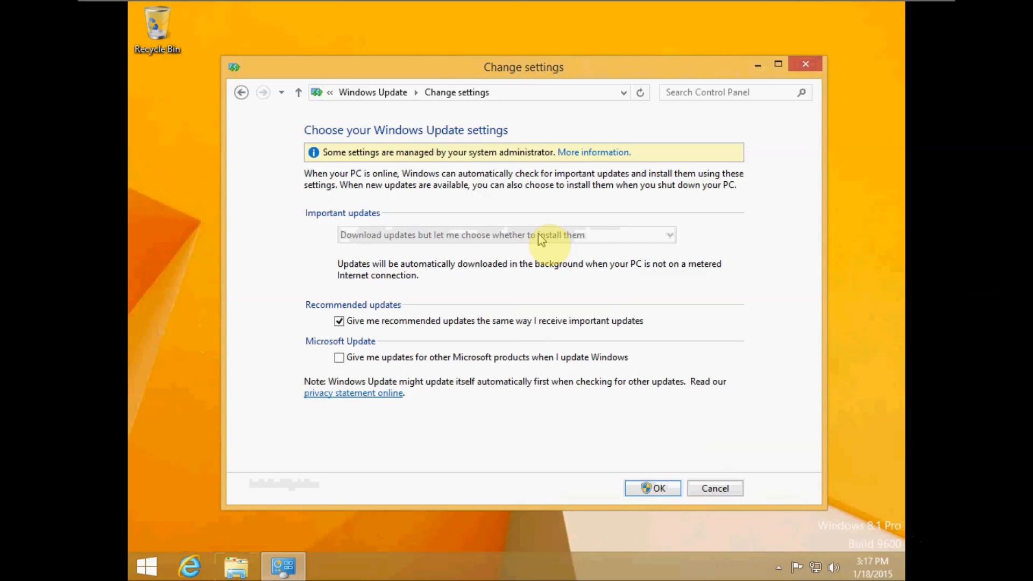
{"action": "left_click", "coordinate": [725, 491]}
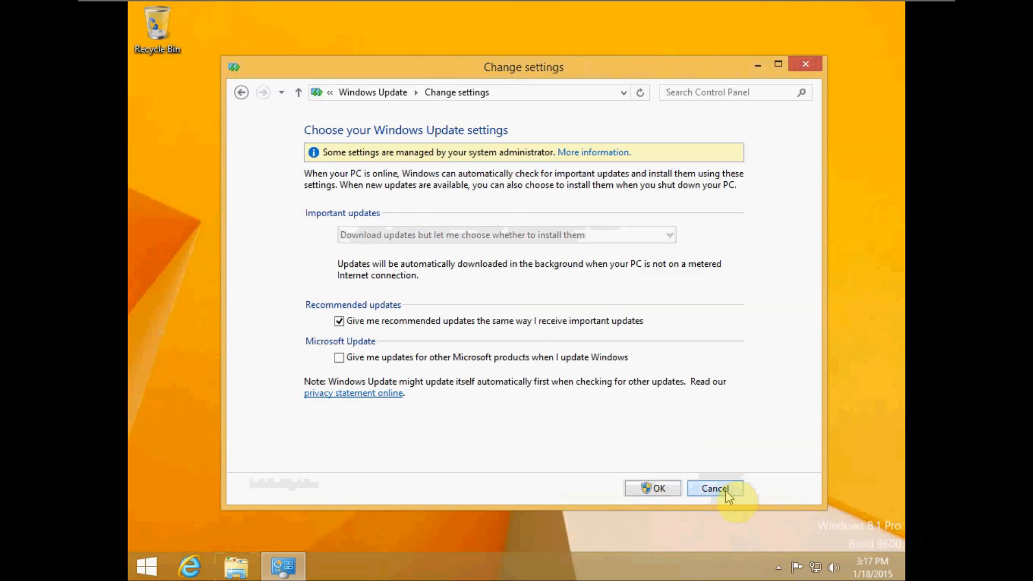